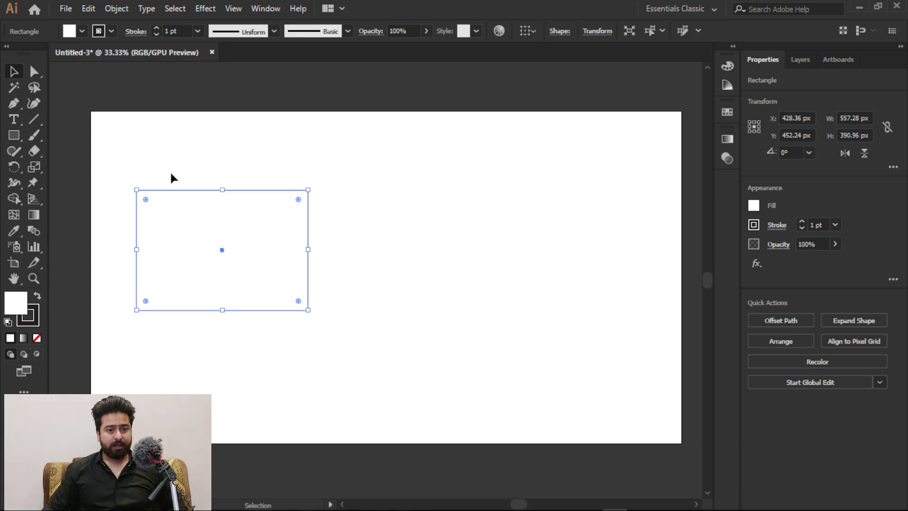
{"action": "key", "text": "super+plus"}
{"action": "left_click", "coordinate": [301, 110]}
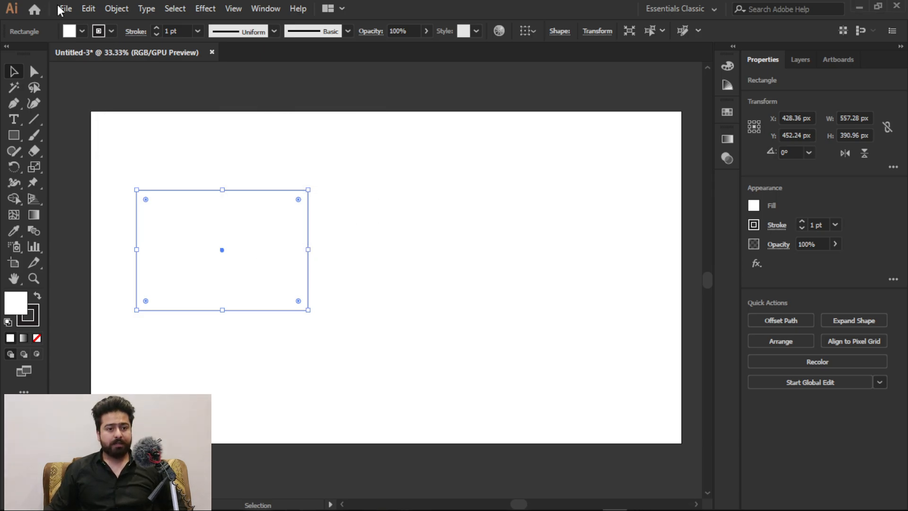
{"action": "key", "text": "super+plus"}
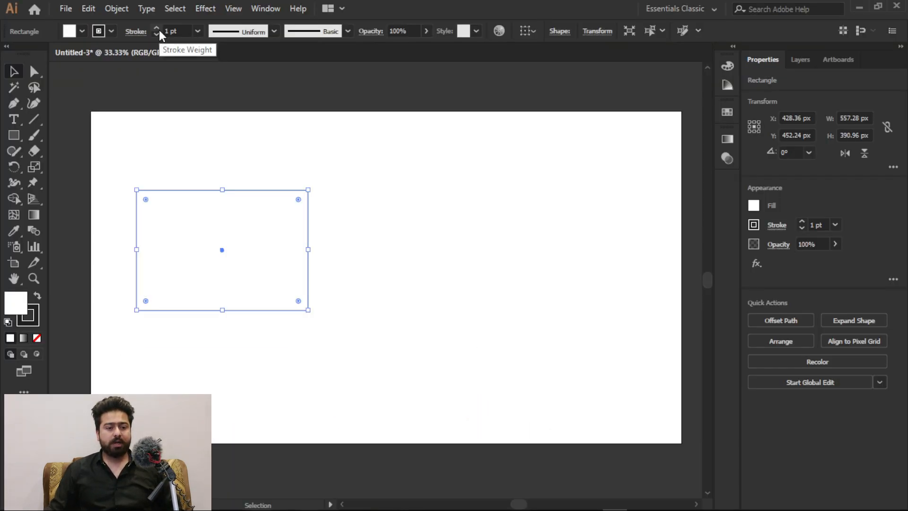
Set the selected rectangle's stroke weight to 7 pt.
{"action": "left_click", "coordinate": [157, 27]}
{"action": "left_click", "coordinate": [157, 28]}
{"action": "left_click", "coordinate": [157, 27]}
{"action": "left_click", "coordinate": [157, 28]}
{"action": "left_click", "coordinate": [157, 28]}
{"action": "left_click", "coordinate": [157, 28]}
{"action": "left_click", "coordinate": [157, 28]}
{"action": "left_click", "coordinate": [157, 27]}
{"action": "left_click", "coordinate": [157, 27]}
{"action": "left_click", "coordinate": [157, 28]}
{"action": "left_click", "coordinate": [157, 28]}
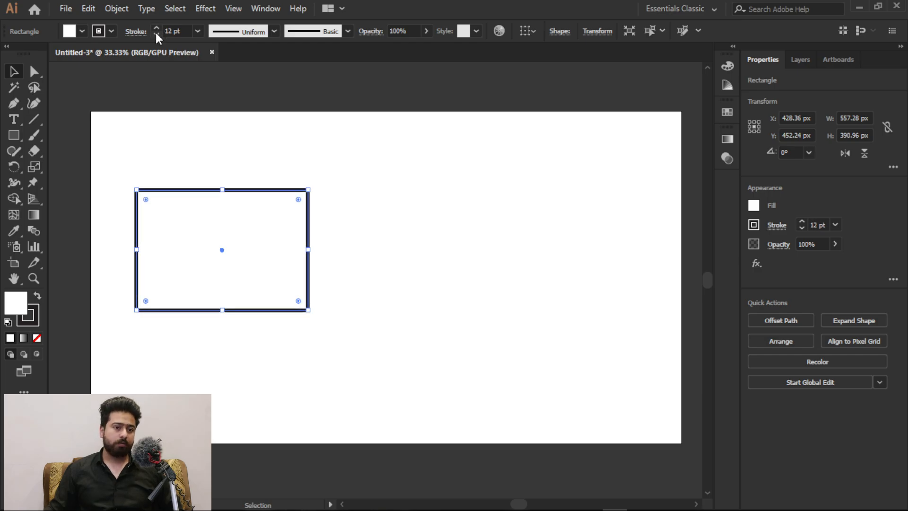
{"action": "left_click", "coordinate": [156, 34]}
{"action": "left_click", "coordinate": [156, 34]}
{"action": "left_click", "coordinate": [156, 34]}
{"action": "left_click", "coordinate": [156, 34]}
{"action": "left_click", "coordinate": [156, 34]}
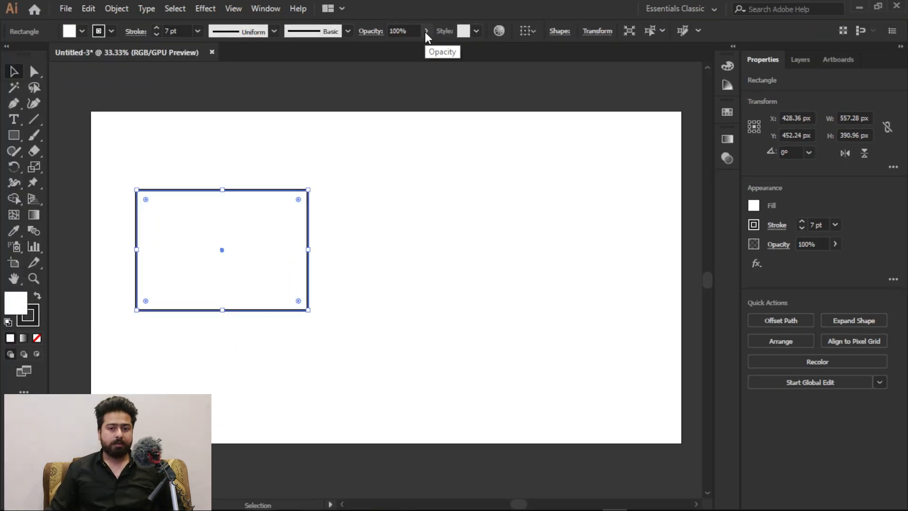
Try out a different opacity on the selected rectangle.
{"action": "left_click", "coordinate": [425, 33]}
{"action": "mouse_move", "coordinate": [425, 46]}
{"action": "left_mouse_down"}
{"action": "mouse_move", "coordinate": [373, 47]}
{"action": "mouse_move", "coordinate": [484, 49]}
{"action": "left_mouse_up"}
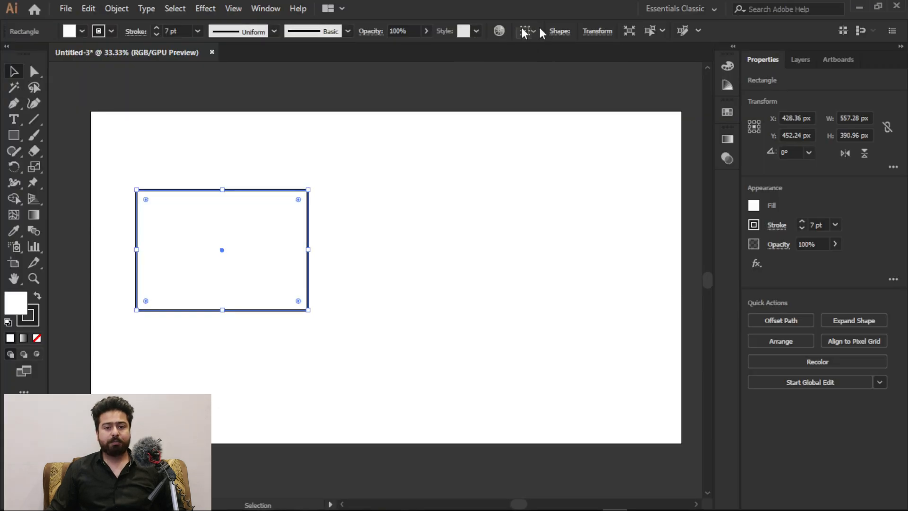
{"action": "left_click", "coordinate": [559, 31]}
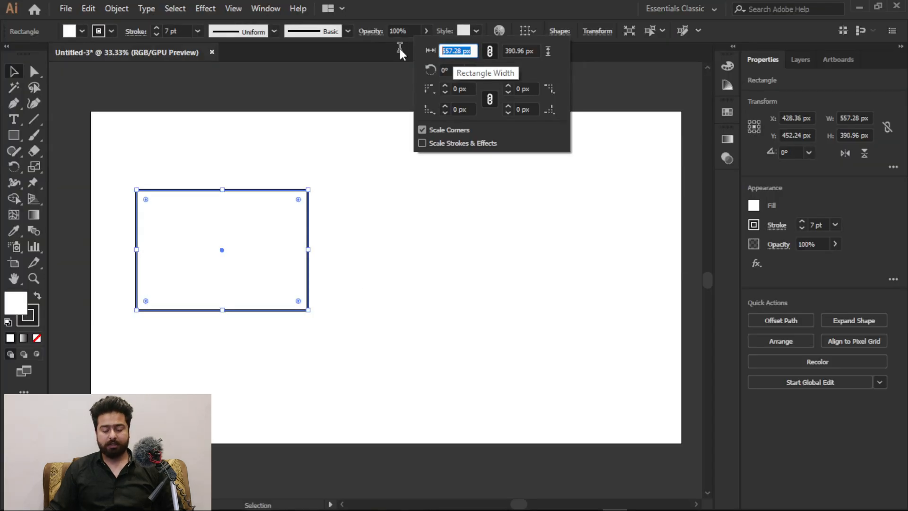
{"action": "type", "text": "300"}
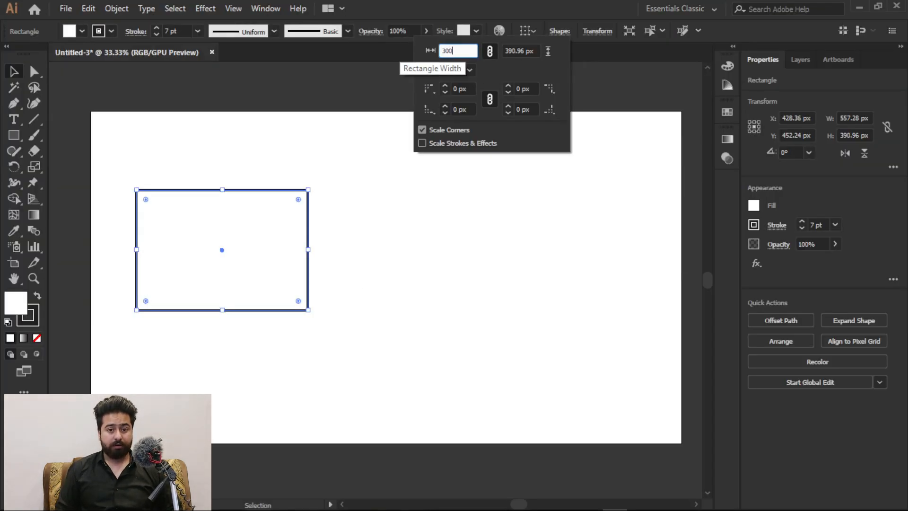
{"action": "key", "text": "Escape"}
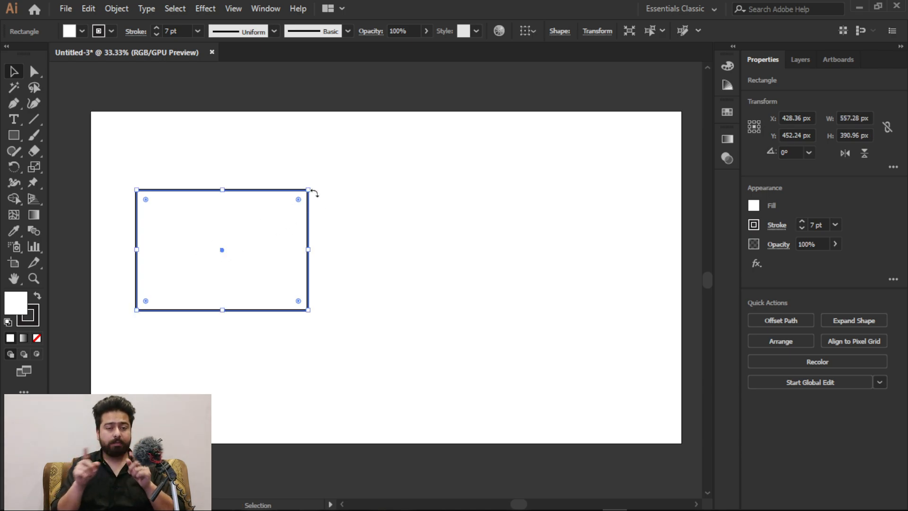
Unlink the rectangle's width and height, set only the width to 300 px, and undo the resize.
{"action": "left_click", "coordinate": [560, 31]}
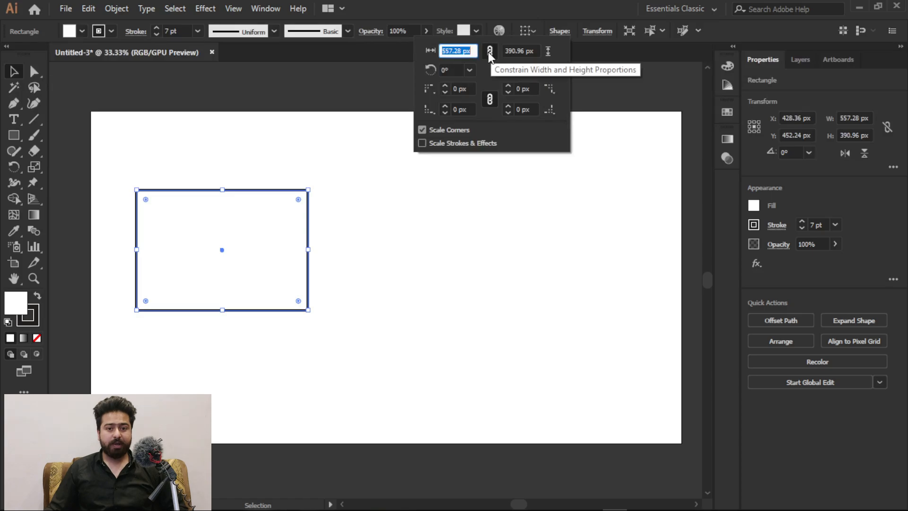
{"action": "left_click", "coordinate": [485, 59]}
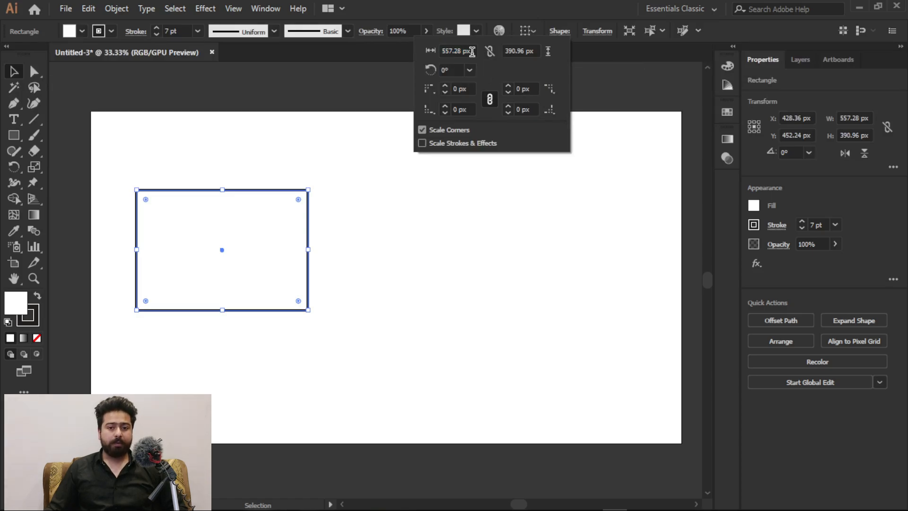
{"action": "left_click", "coordinate": [471, 55]}
{"action": "type", "text": "300"}
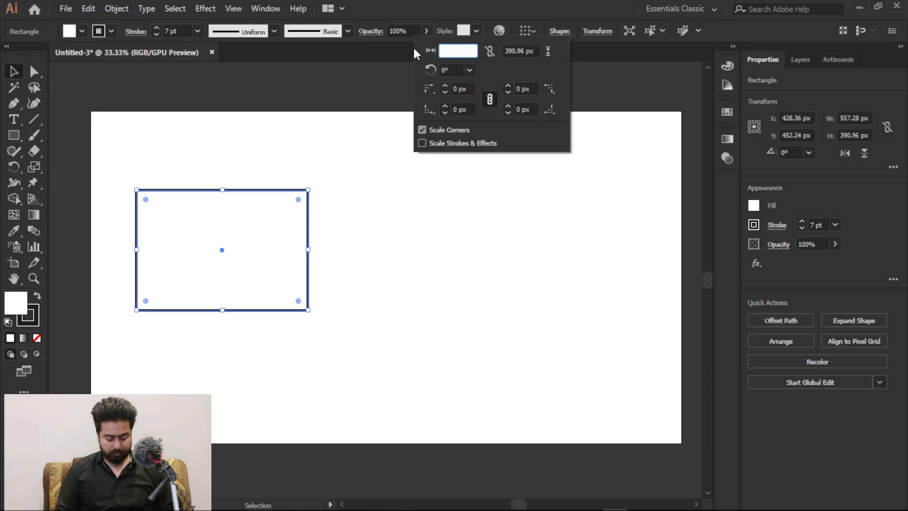
{"action": "key", "text": "Return"}
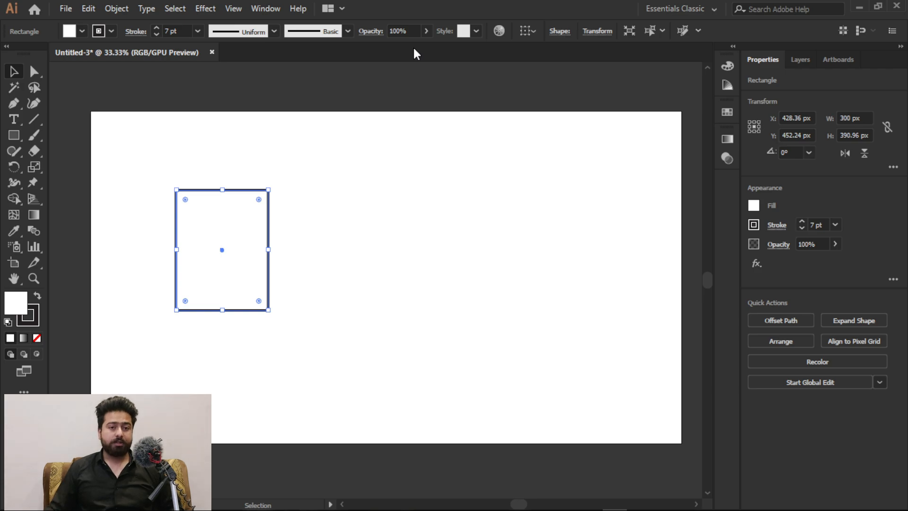
{"action": "key", "text": "ctrl+z"}
Set only the rectangle's height to 200 px and undo that resize.
{"action": "left_click", "coordinate": [560, 31]}
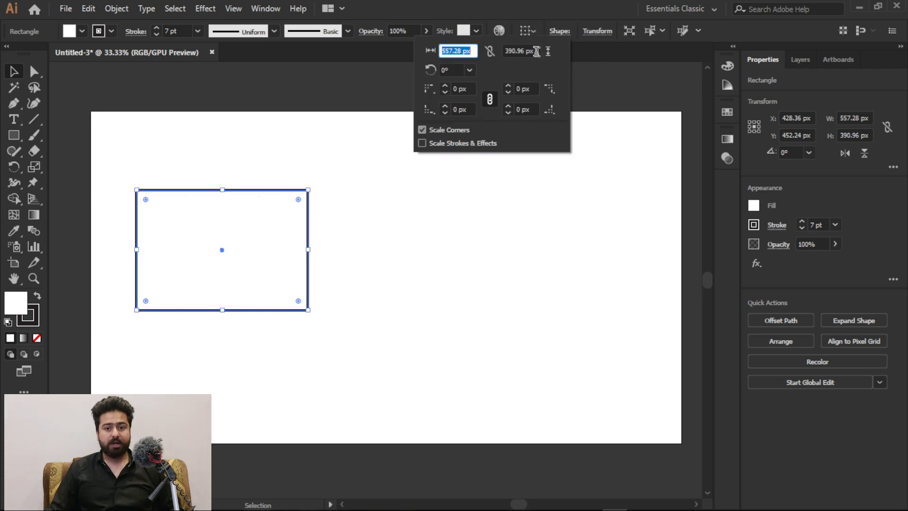
{"action": "left_click", "coordinate": [532, 51]}
{"action": "key", "text": "BackSpace"}
{"action": "type", "text": "200"}
{"action": "key", "text": "Return"}
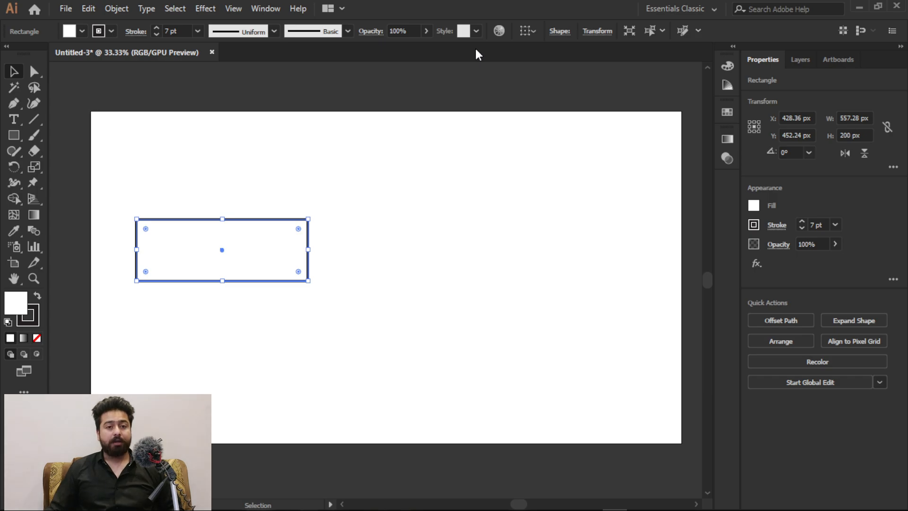
{"action": "key", "text": "ctrl+z"}
Constrain the rectangle's width and height proportions again and set its rotation angle to 240°.
{"action": "left_click", "coordinate": [559, 30]}
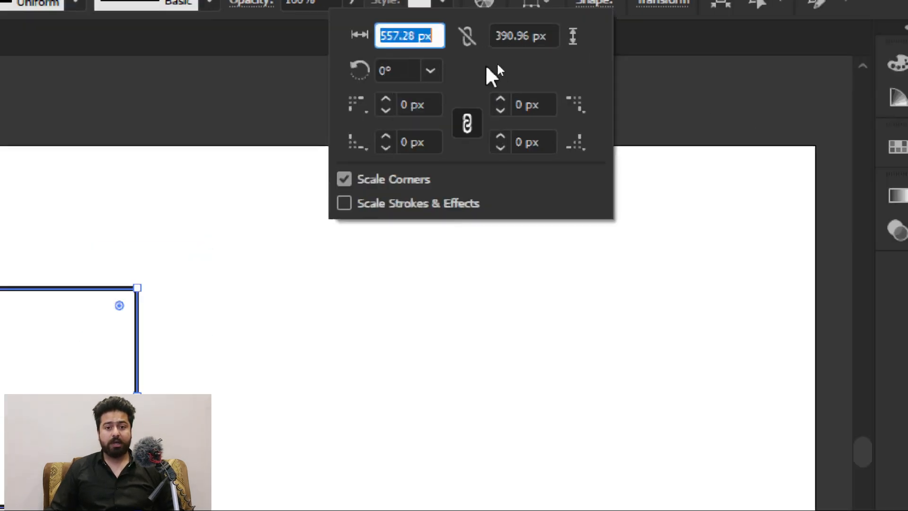
{"action": "left_click", "coordinate": [467, 41]}
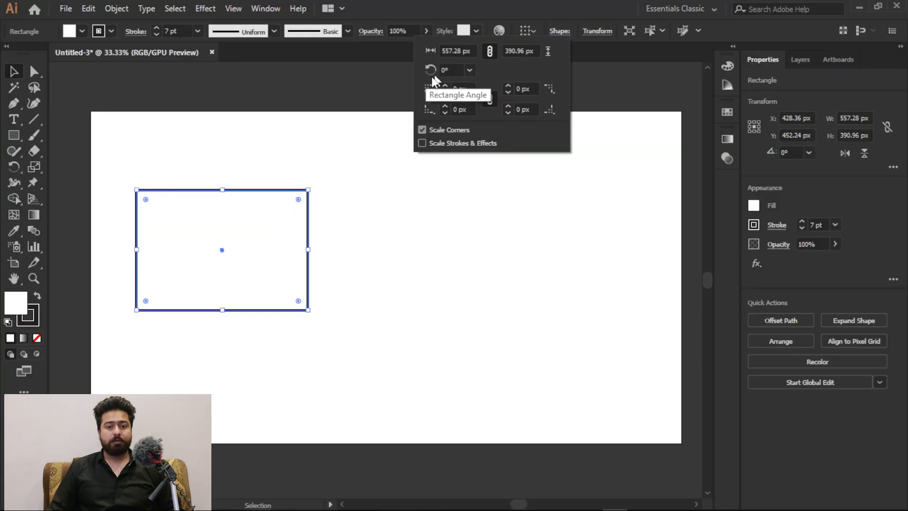
{"action": "left_click", "coordinate": [470, 71]}
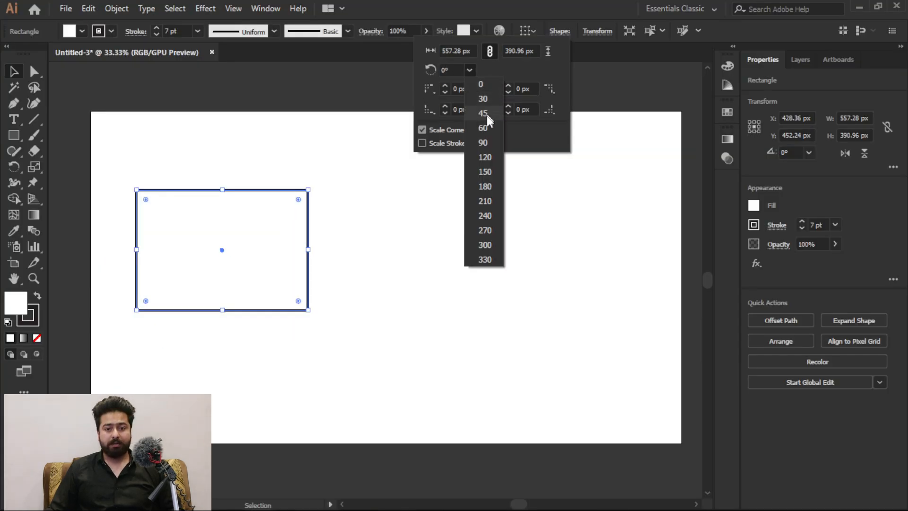
{"action": "left_click", "coordinate": [485, 216]}
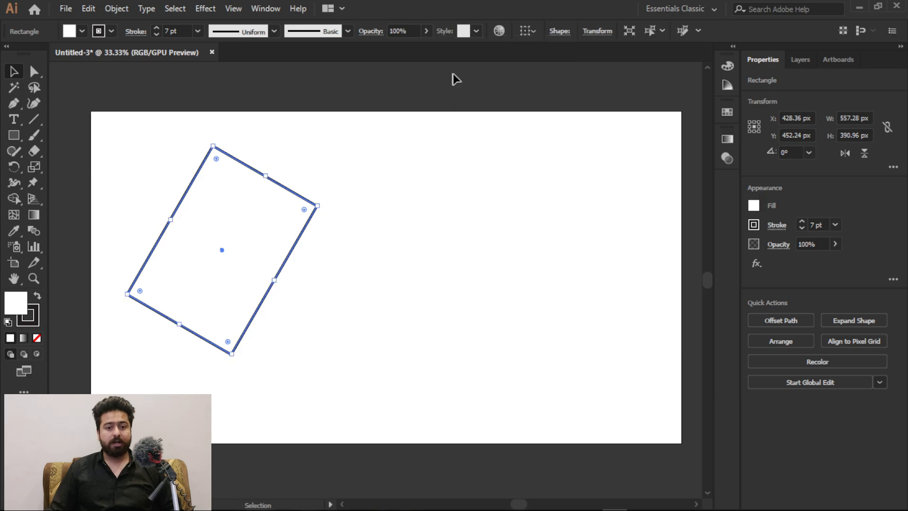
Reset the rectangle's rotation angle to 0°.
{"action": "left_click", "coordinate": [559, 31]}
{"action": "left_click", "coordinate": [469, 71]}
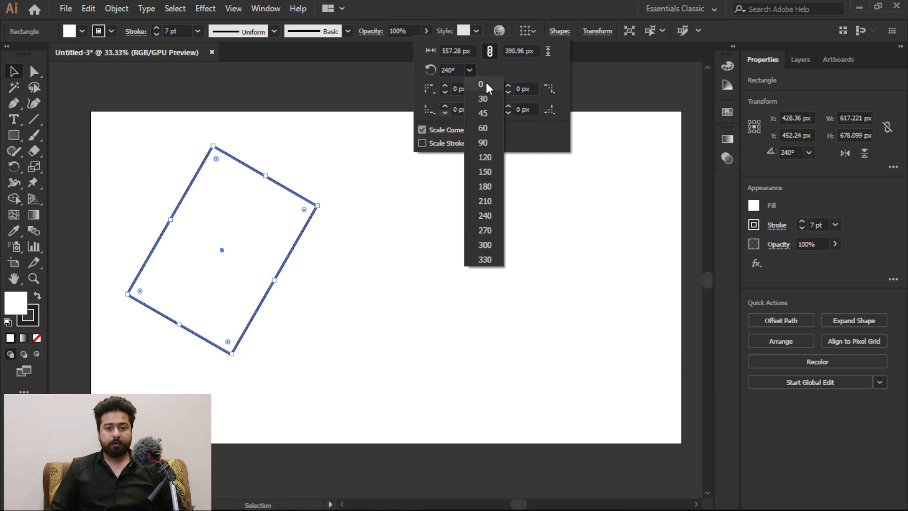
{"action": "left_click", "coordinate": [485, 82]}
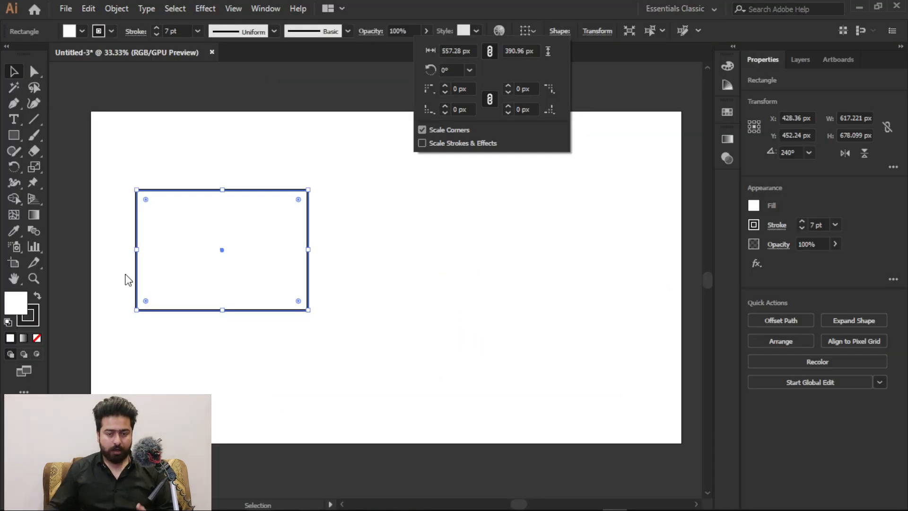
Round all four linked corners of the rectangle with a 20 px radius.
{"action": "left_click", "coordinate": [445, 86]}
{"action": "left_click", "coordinate": [444, 85]}
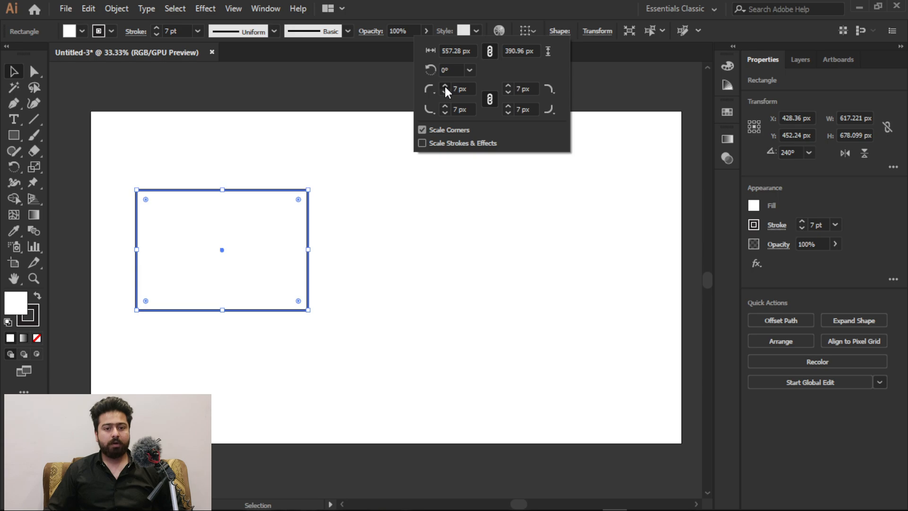
{"action": "left_click", "coordinate": [445, 85]}
{"action": "key", "text": "BackSpace"}
{"action": "type", "text": "20"}
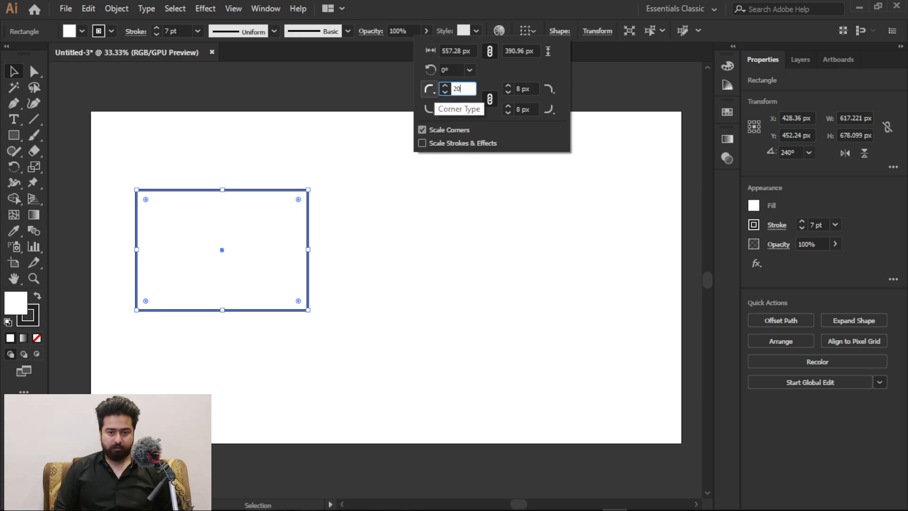
{"action": "key", "text": "Return"}
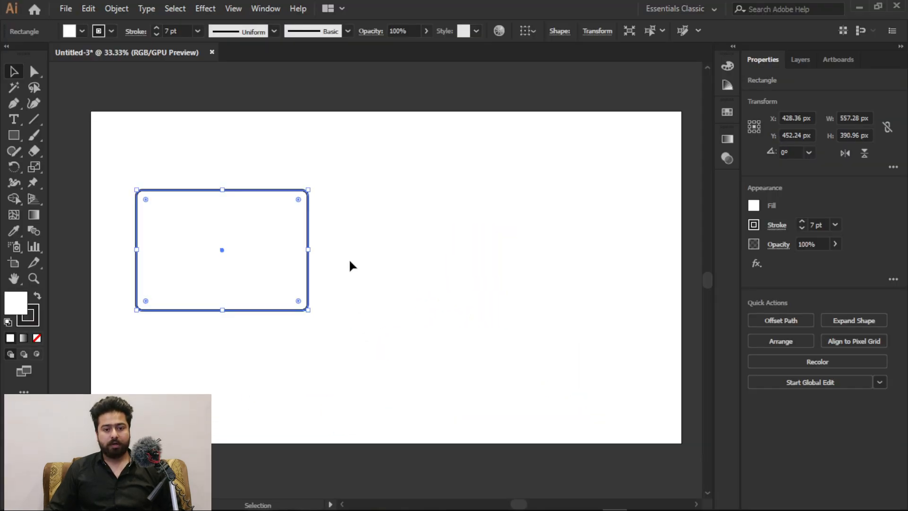
Increase the radius of the rectangle's four linked corners to 40 px and deselect the shape.
{"action": "left_click", "coordinate": [715, 250]}
{"action": "left_click", "coordinate": [284, 212]}
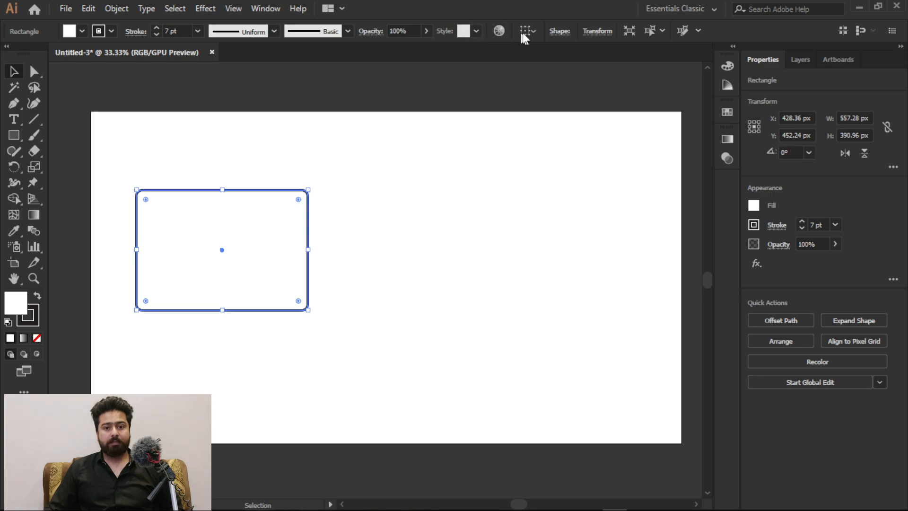
{"action": "left_click", "coordinate": [560, 31]}
{"action": "left_click", "coordinate": [467, 91]}
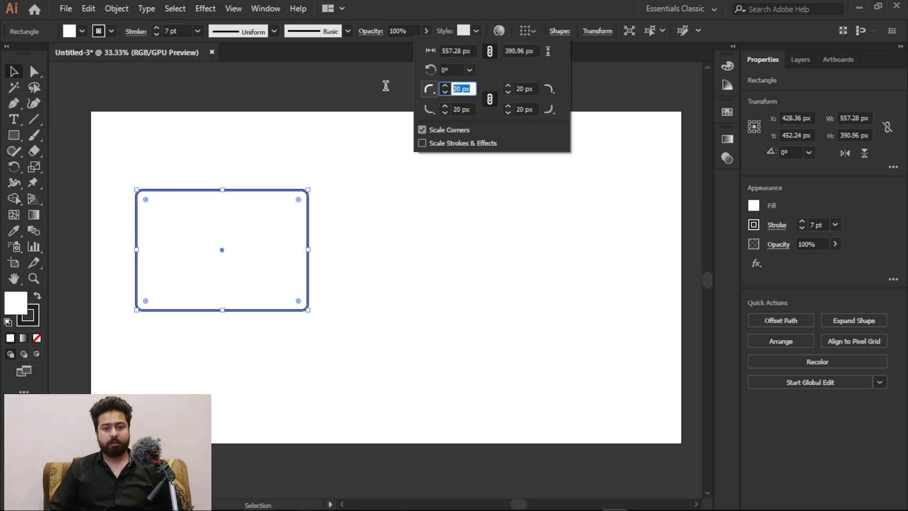
{"action": "key", "text": "BackSpace"}
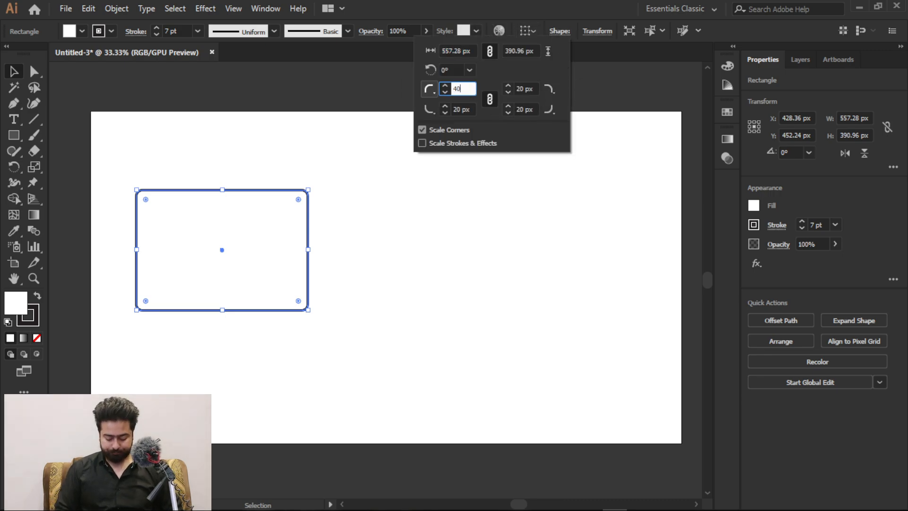
{"action": "key", "text": "Return"}
{"action": "left_click", "coordinate": [401, 200]}
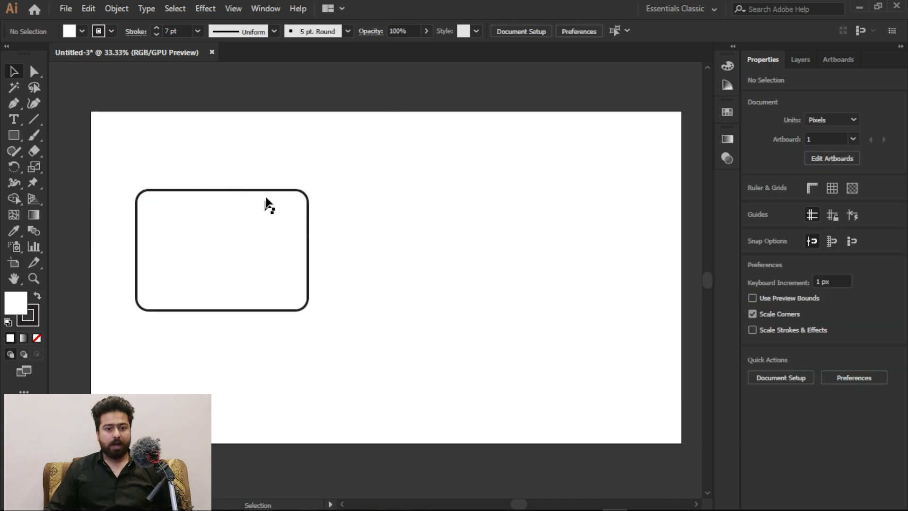
Reselect the rectangle and reduce the radius of all four linked corners to 0 px.
{"action": "left_click", "coordinate": [243, 227]}
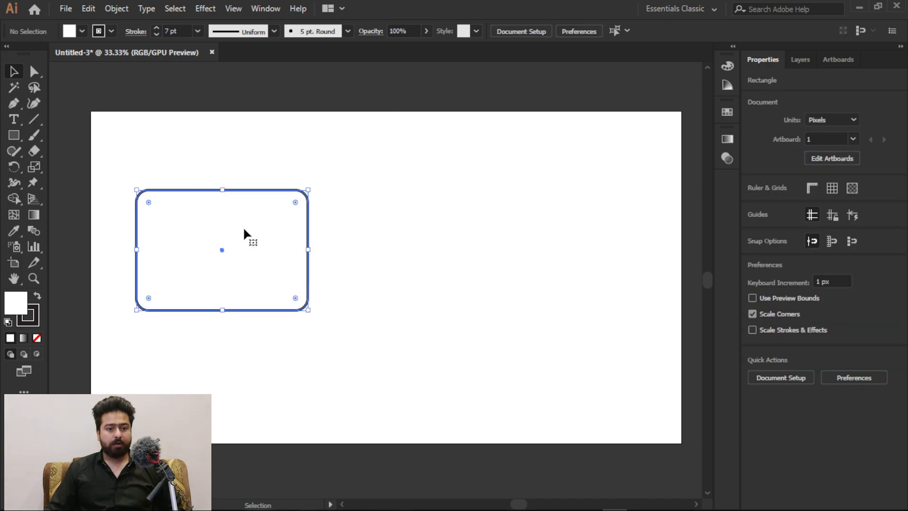
{"action": "left_click", "coordinate": [340, 221]}
{"action": "left_click", "coordinate": [223, 189]}
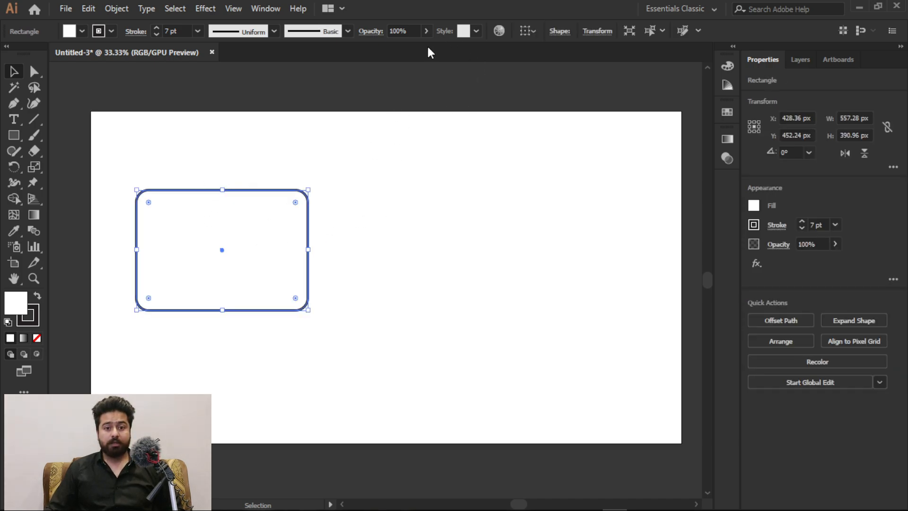
{"action": "left_click", "coordinate": [559, 35]}
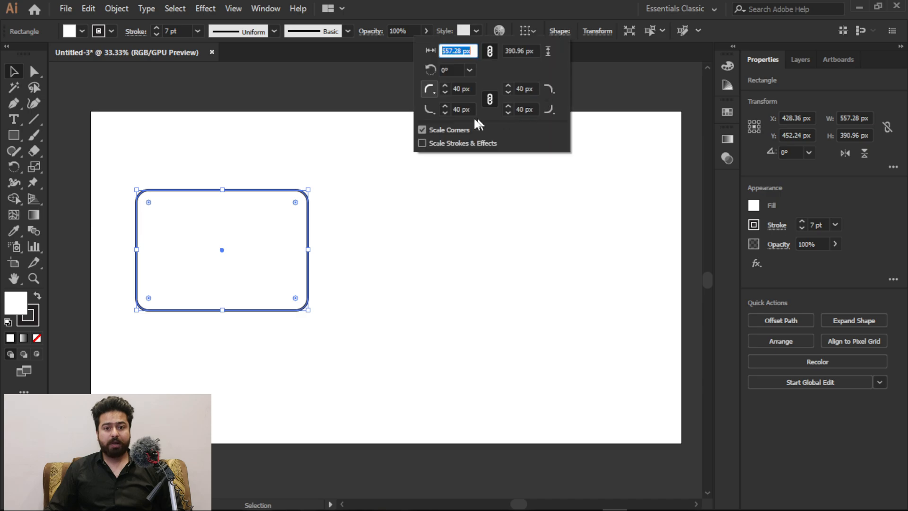
{"action": "left_click", "coordinate": [469, 89]}
{"action": "scroll", "coordinate": [466, 90], "scroll_direction": "down", "scroll_amount": 9}
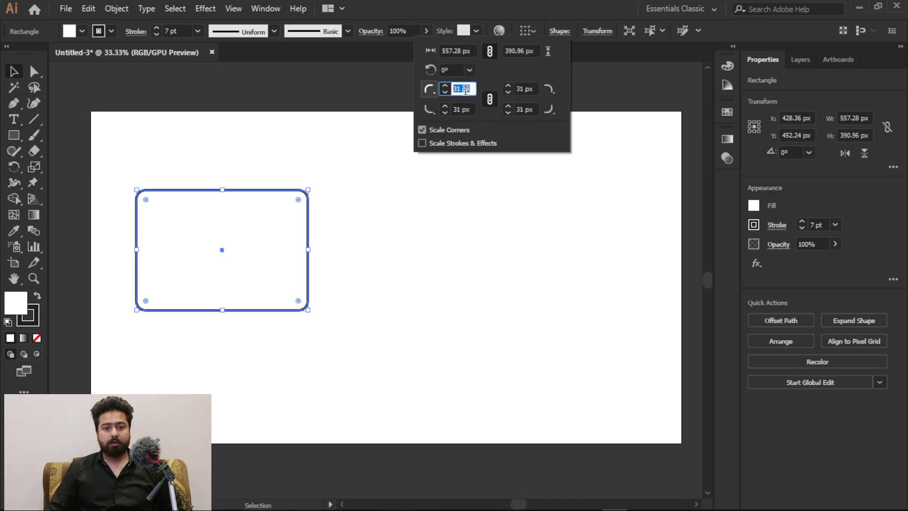
{"action": "scroll", "coordinate": [466, 90], "scroll_direction": "down", "scroll_amount": 20}
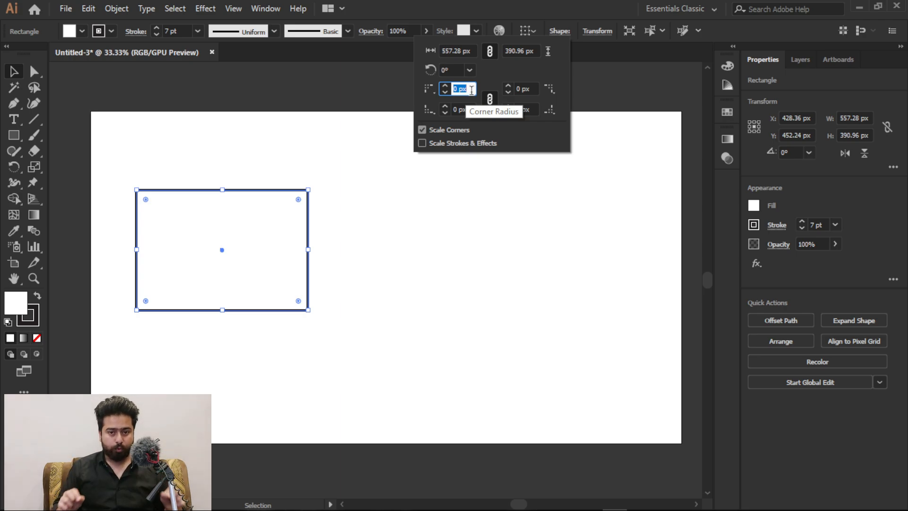
Choose the inverted round corner type for the rectangle's linked corners.
{"action": "left_click", "coordinate": [436, 92]}
{"action": "left_click", "coordinate": [428, 107]}
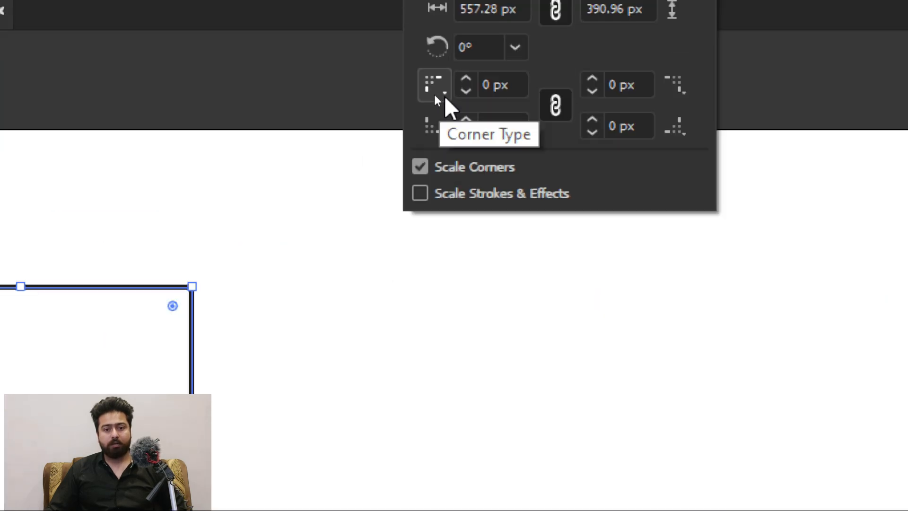
{"action": "left_click", "coordinate": [435, 96]}
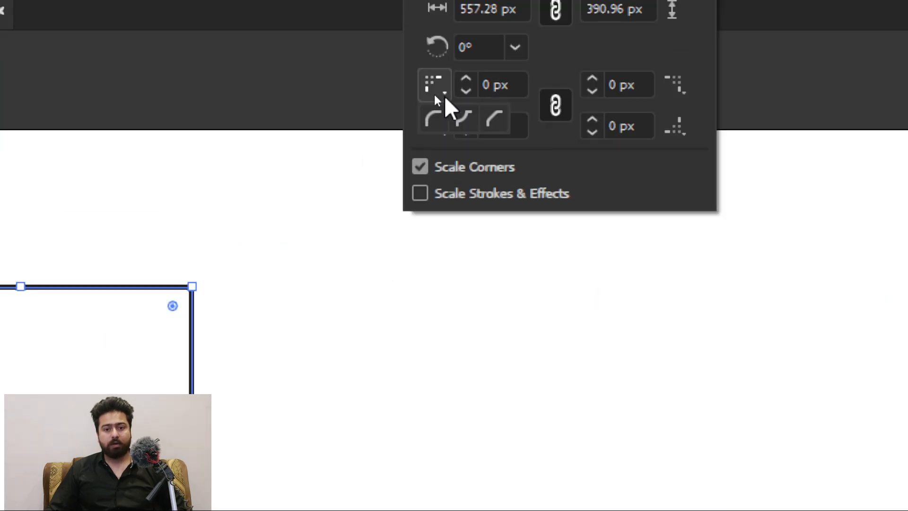
{"action": "left_click", "coordinate": [464, 120]}
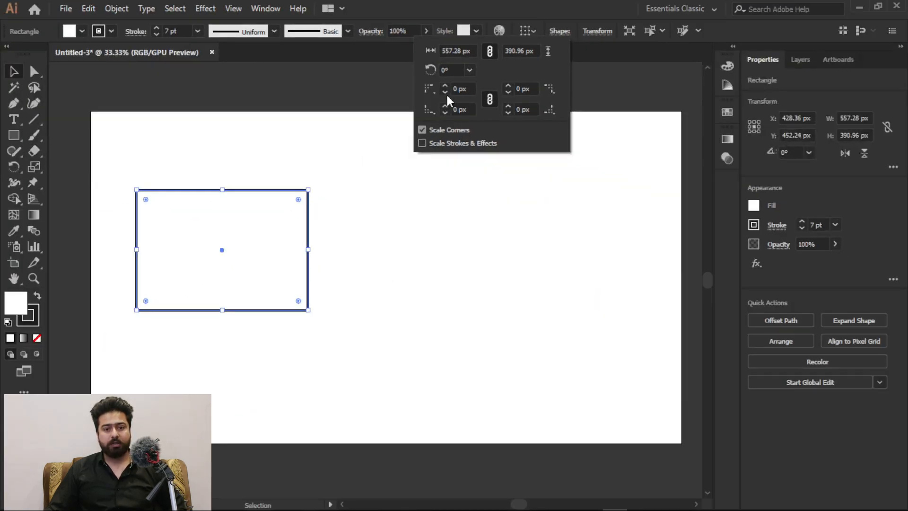
Increase the radius of the rectangle's four linked corners to 99 px.
{"action": "scroll", "coordinate": [447, 92], "scroll_direction": "up", "scroll_amount": 6}
{"action": "left_click", "coordinate": [461, 89]}
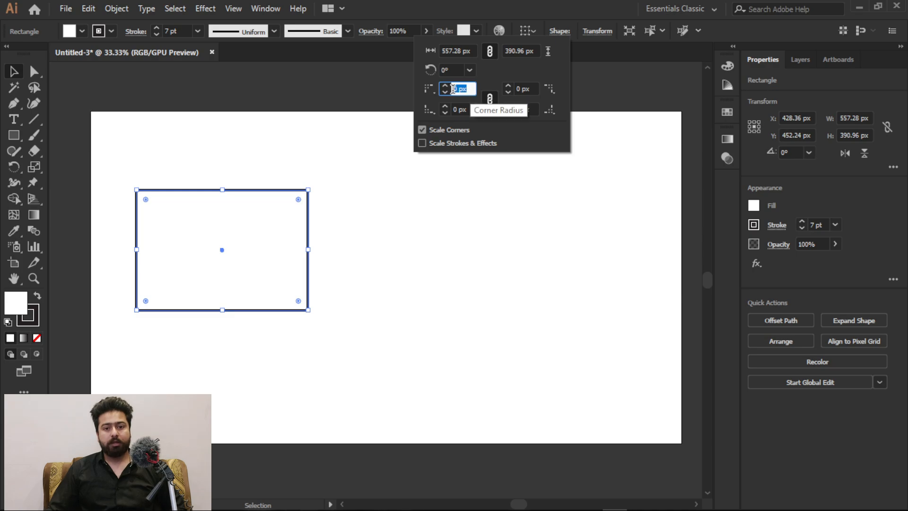
{"action": "scroll", "coordinate": [465, 90], "scroll_direction": "up", "scroll_amount": 20}
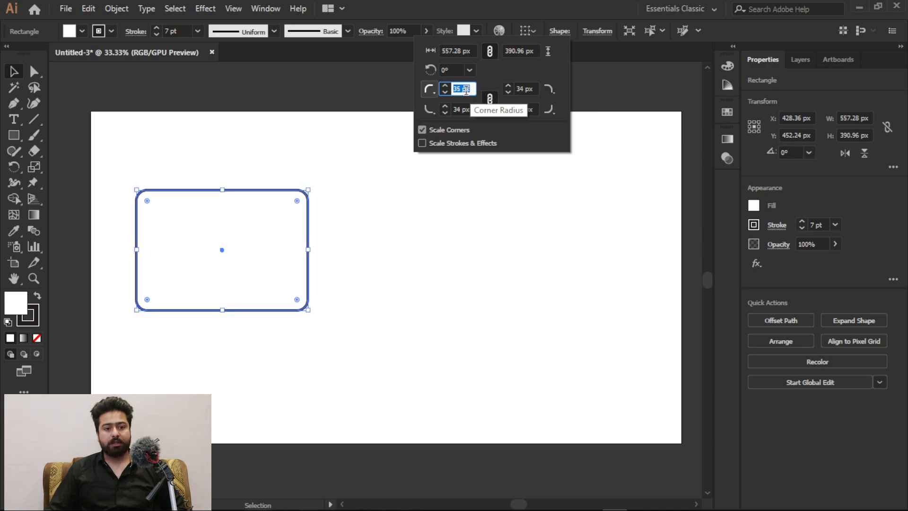
{"action": "scroll", "coordinate": [466, 90], "scroll_direction": "up", "scroll_amount": 20}
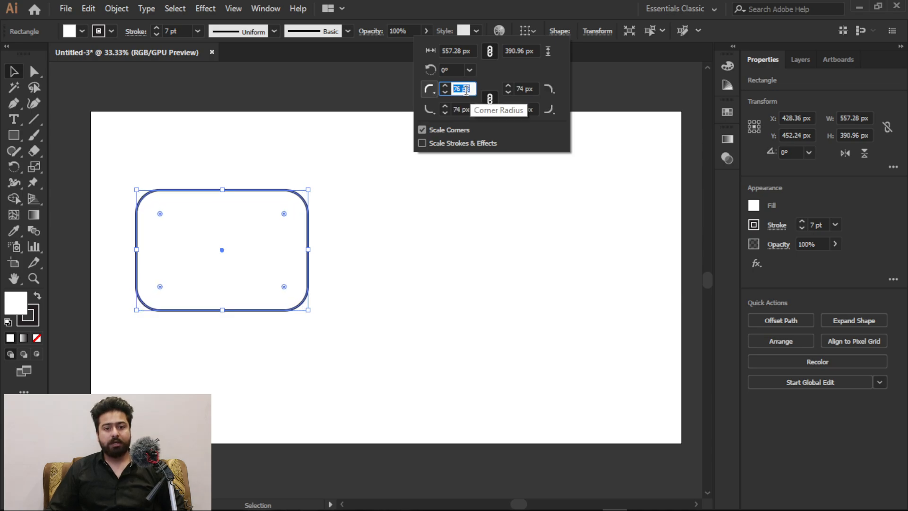
Change the rectangle's upper-left corner type to inverted round and then to chamfer.
{"action": "left_click", "coordinate": [435, 94]}
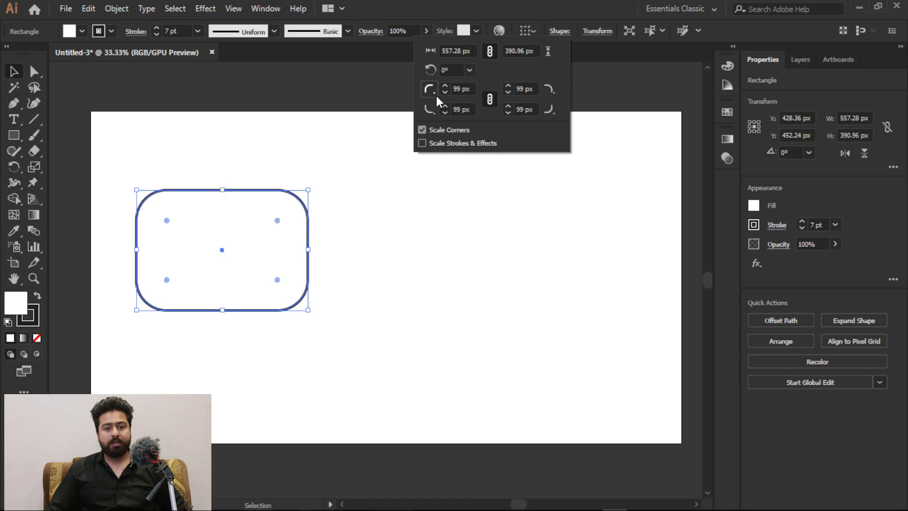
{"action": "left_click", "coordinate": [442, 105]}
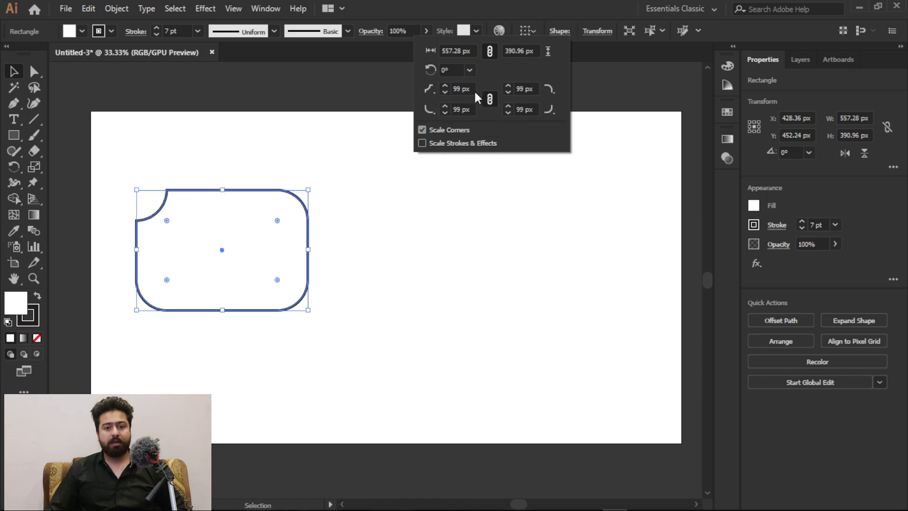
{"action": "left_click", "coordinate": [433, 90]}
{"action": "left_click", "coordinate": [459, 109]}
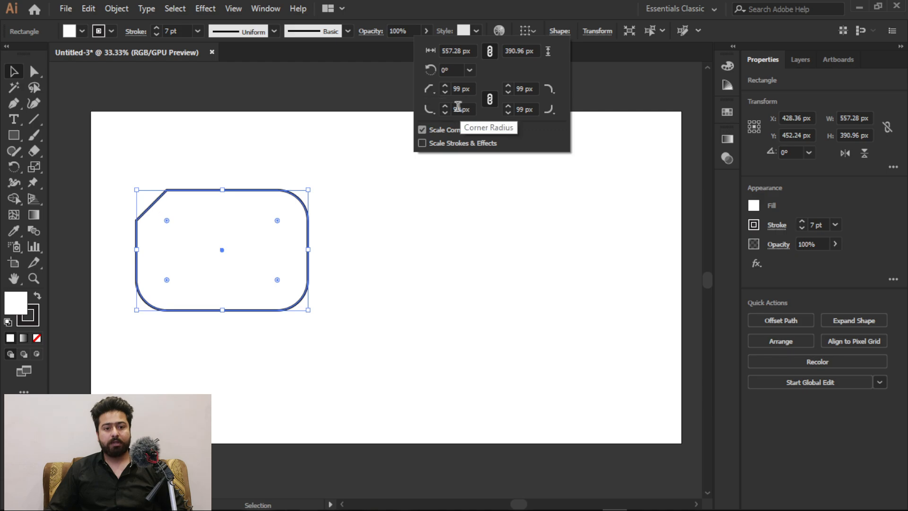
Set the radius of the rectangle's four linked corners to 0 px.
{"action": "left_click", "coordinate": [466, 89]}
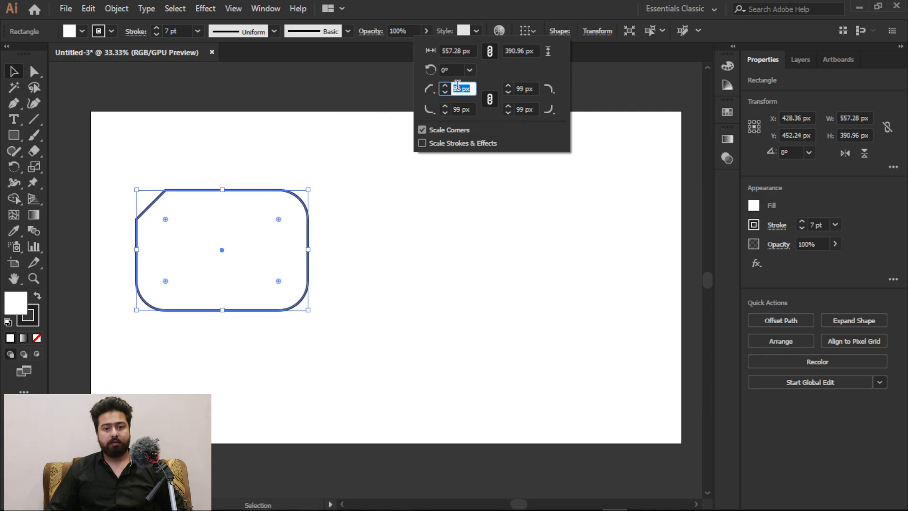
{"action": "type", "text": "0"}
{"action": "key", "text": "Return"}
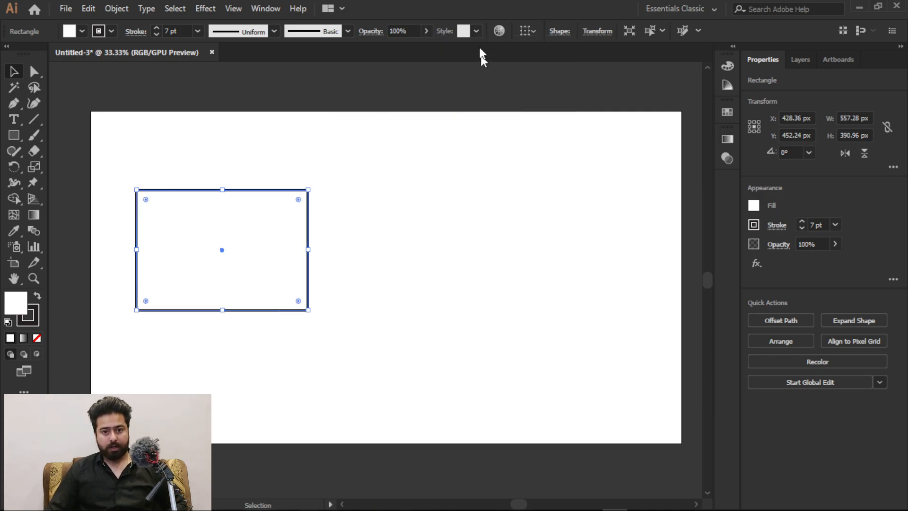
Turn off Scale Corners in the rectangle's shape properties.
{"action": "left_click", "coordinate": [562, 32]}
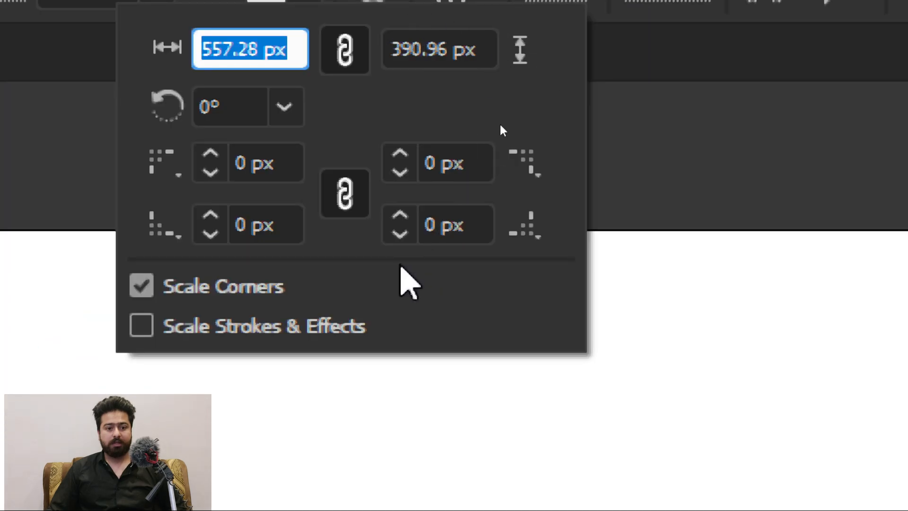
{"action": "left_click", "coordinate": [141, 286]}
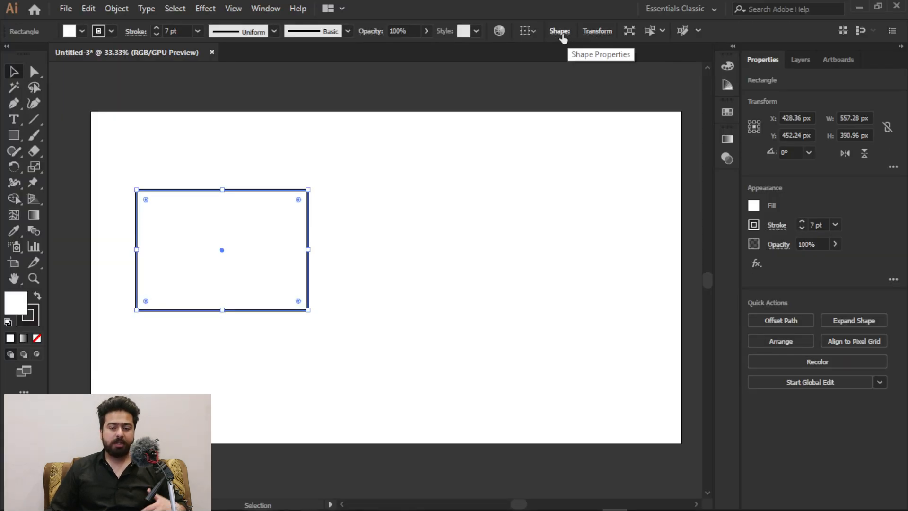
{"action": "left_click", "coordinate": [458, 64]}
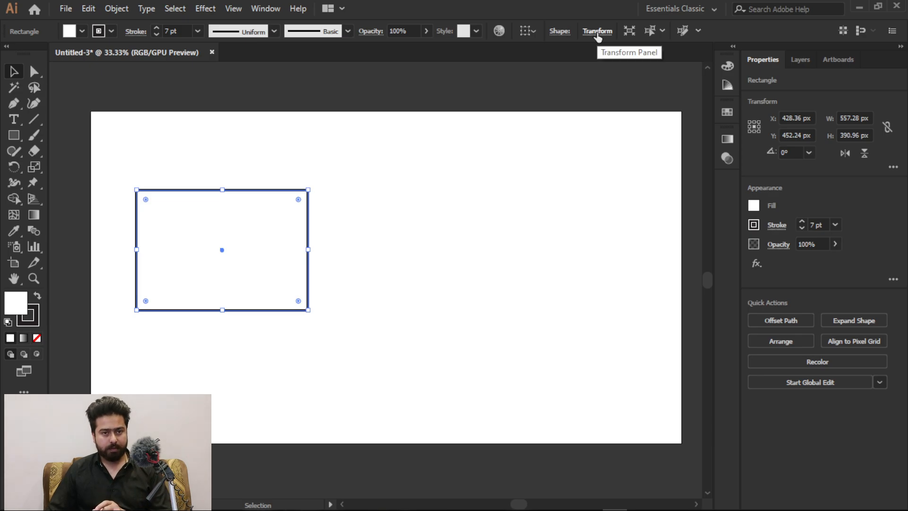
{"action": "left_click", "coordinate": [597, 33]}
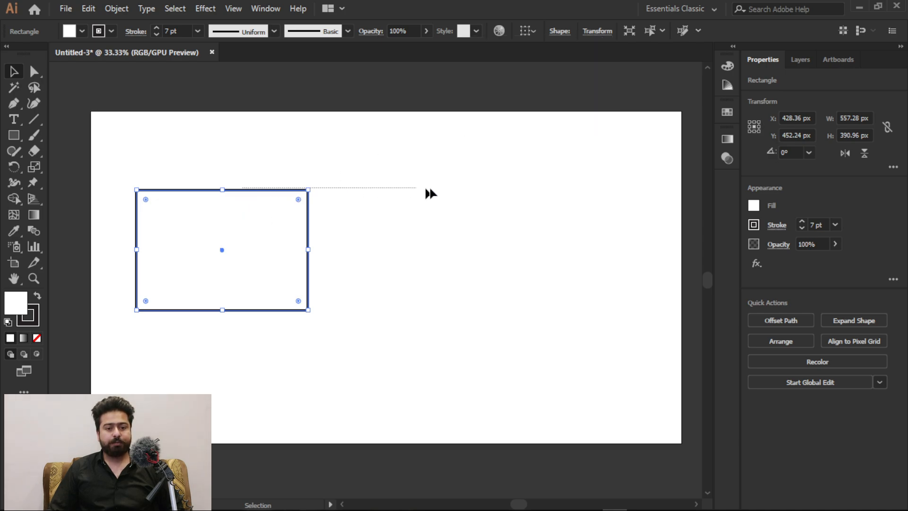
{"action": "left_click", "coordinate": [418, 189]}
{"action": "mouse_move", "coordinate": [286, 191]}
{"action": "left_mouse_down"}
{"action": "mouse_move", "coordinate": [509, 191]}
{"action": "mouse_move", "coordinate": [396, 190]}
{"action": "mouse_move", "coordinate": [424, 310]}
{"action": "mouse_move", "coordinate": [417, 197]}
{"action": "mouse_move", "coordinate": [286, 190]}
{"action": "left_mouse_up"}
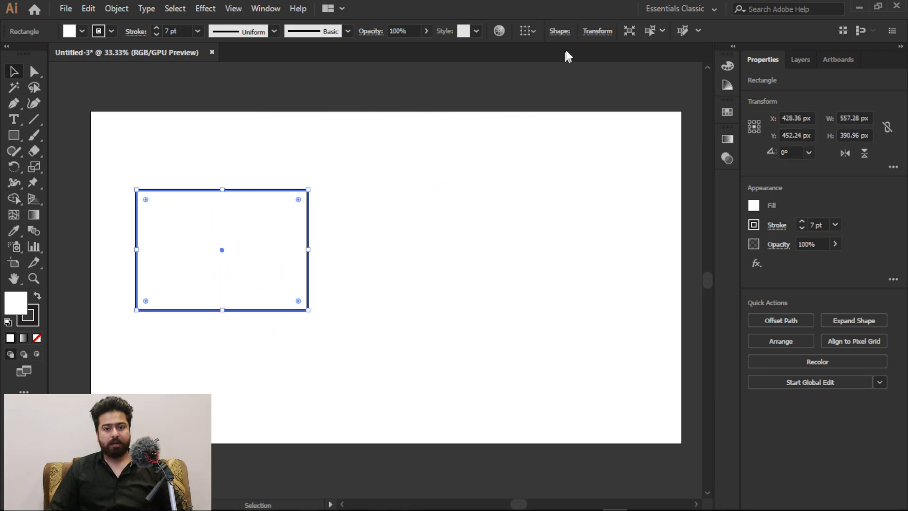
Try moving the rectangle to an X position of 200 px, and undo the move.
{"action": "left_click", "coordinate": [599, 33]}
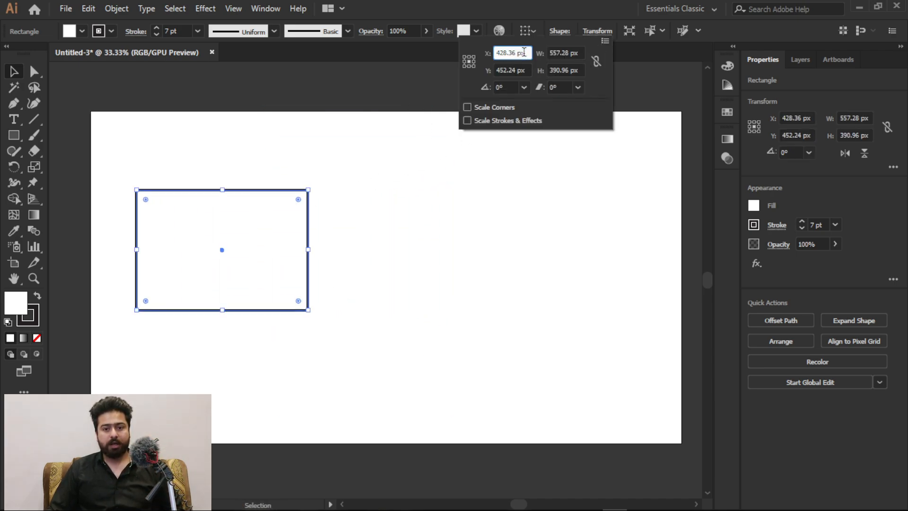
{"action": "key", "text": "BackSpace"}
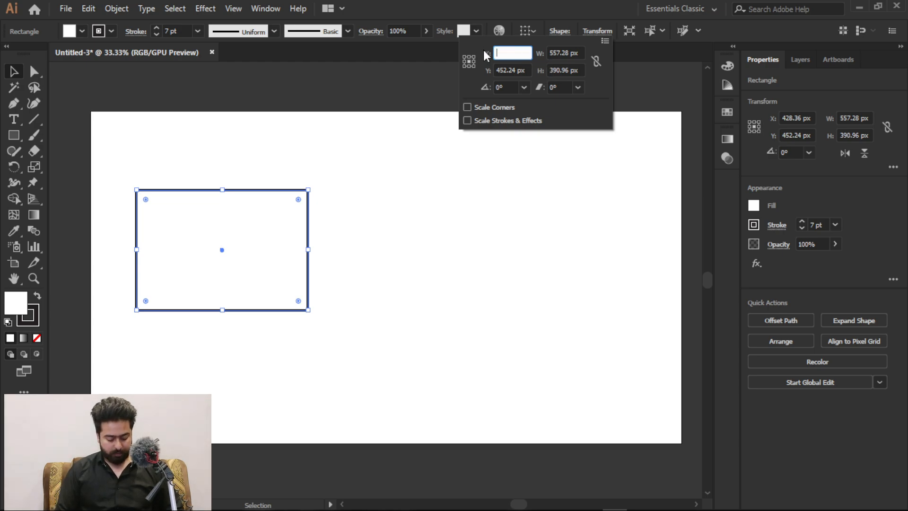
{"action": "type", "text": "200"}
{"action": "key", "text": "Return"}
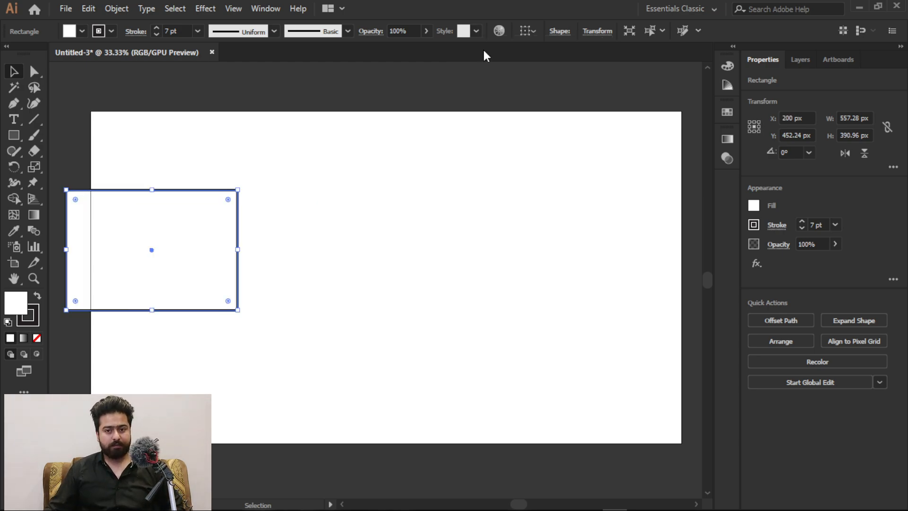
{"action": "key", "text": "ctrl+z"}
Try a width of 200 px for the rectangle, and undo the resize.
{"action": "left_click", "coordinate": [598, 31]}
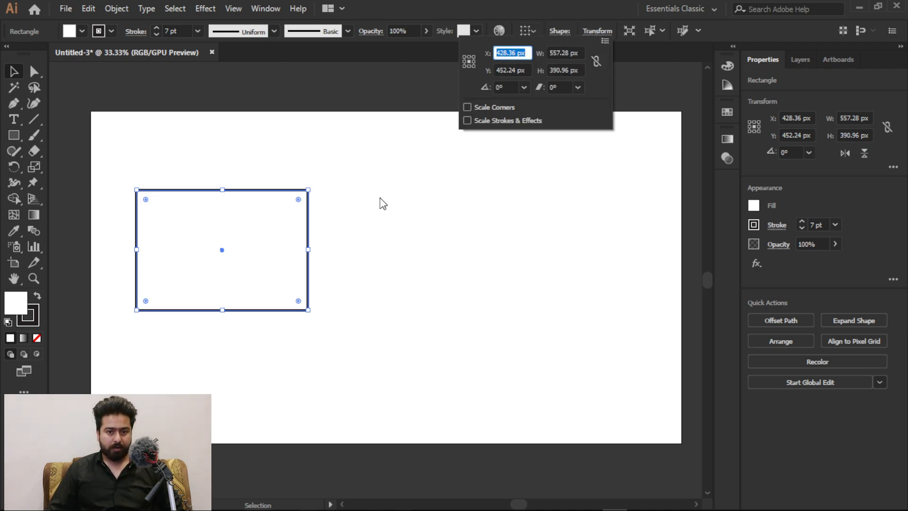
{"action": "left_click", "coordinate": [580, 53]}
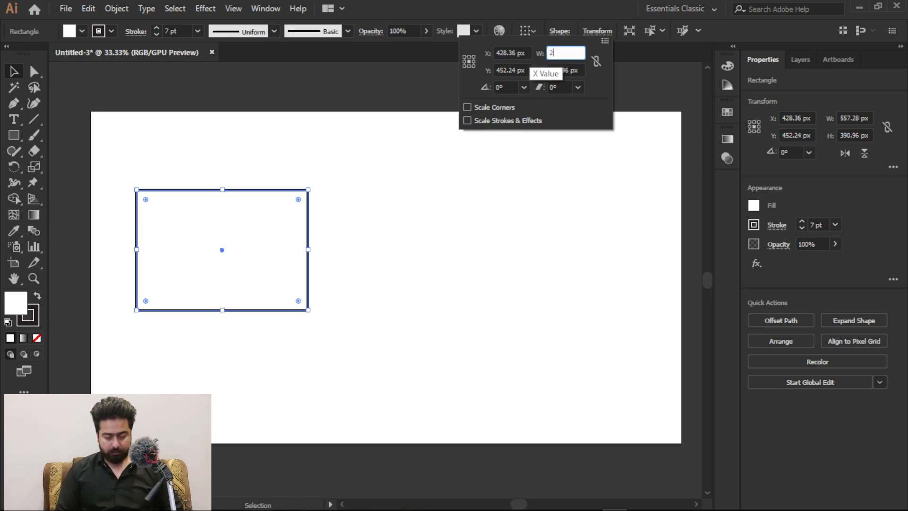
{"action": "key", "text": "Return"}
{"action": "key", "text": "ctrl+z"}
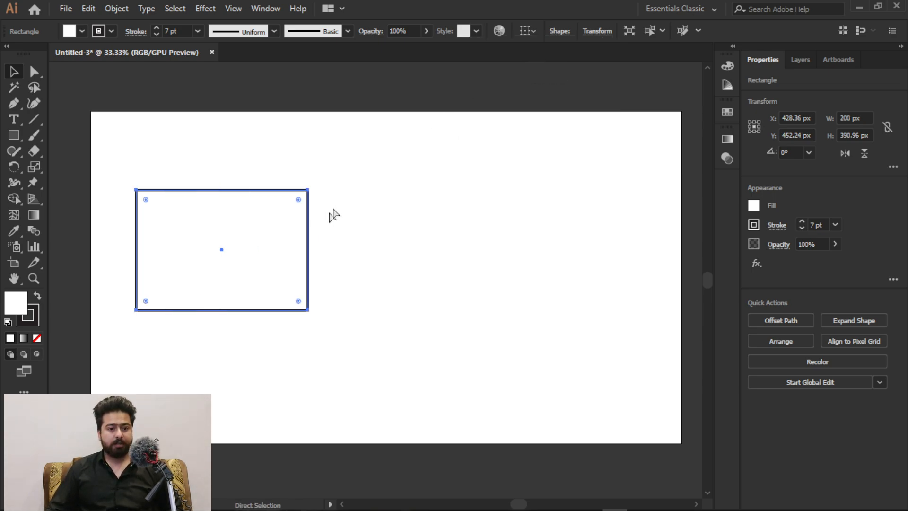
Try a height of 200 px for the rectangle, and undo the resize.
{"action": "left_click", "coordinate": [596, 32]}
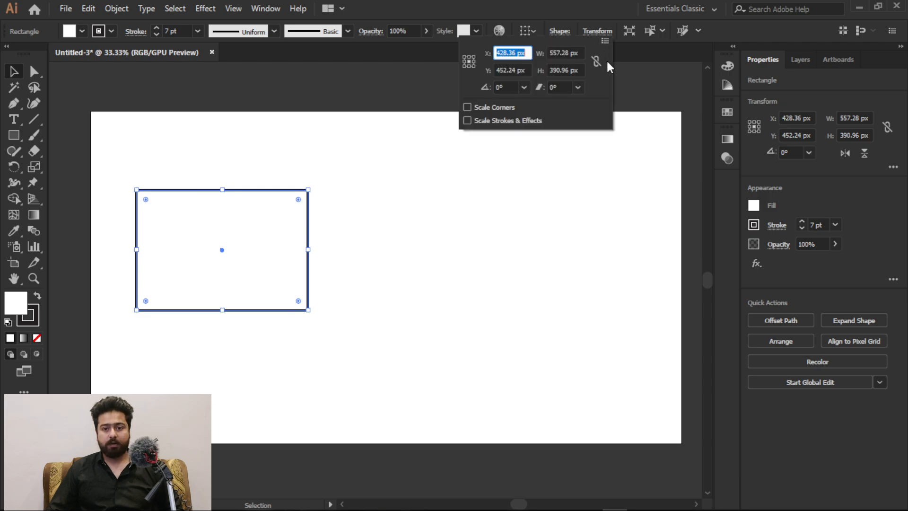
{"action": "left_click", "coordinate": [582, 69]}
{"action": "key", "text": "BackSpace"}
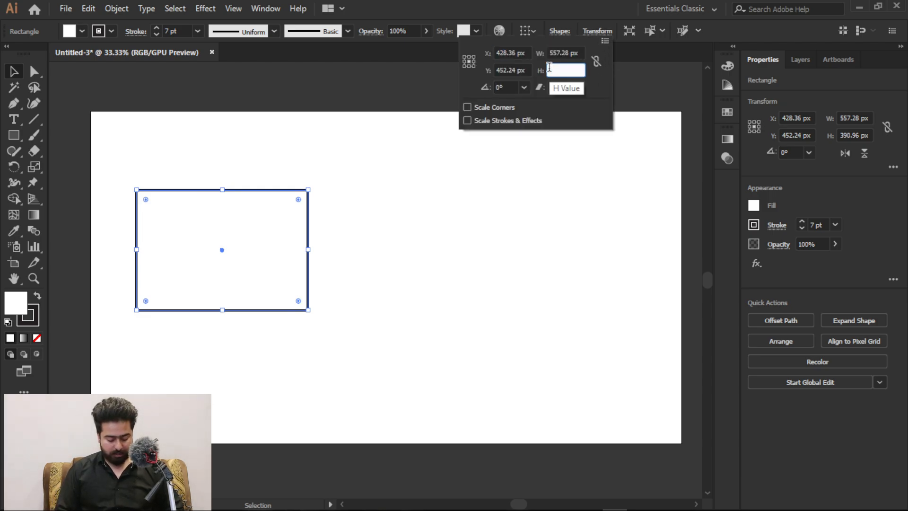
{"action": "key", "text": "Return"}
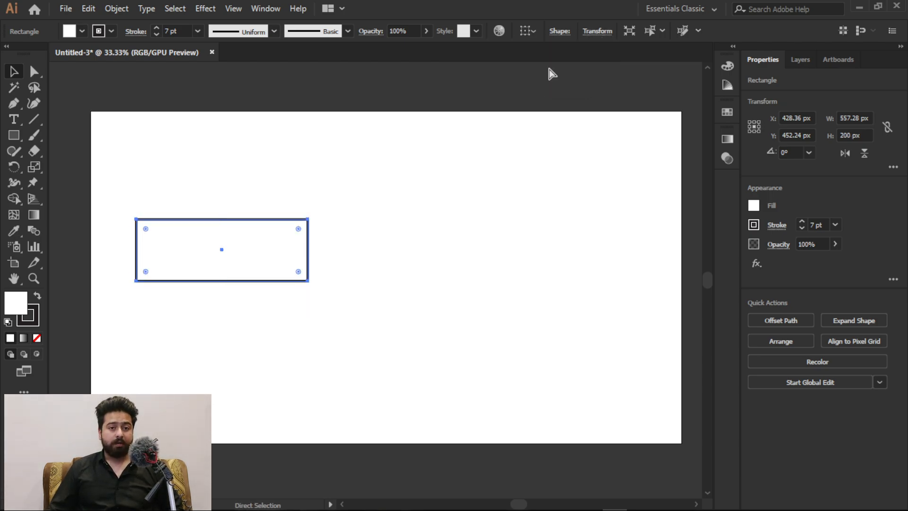
{"action": "key", "text": "ctrl+z"}
Set the rectangle's rotation angle to 270°.
{"action": "left_click", "coordinate": [607, 33]}
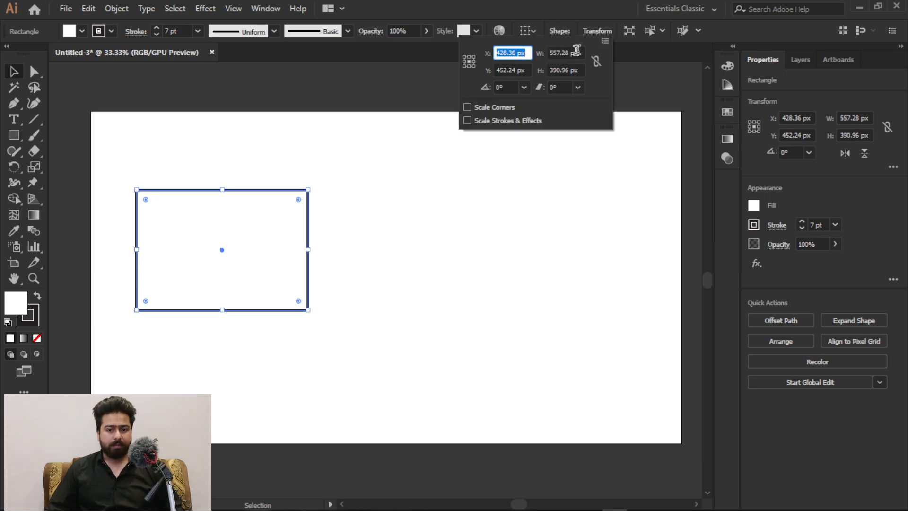
{"action": "left_click", "coordinate": [524, 88]}
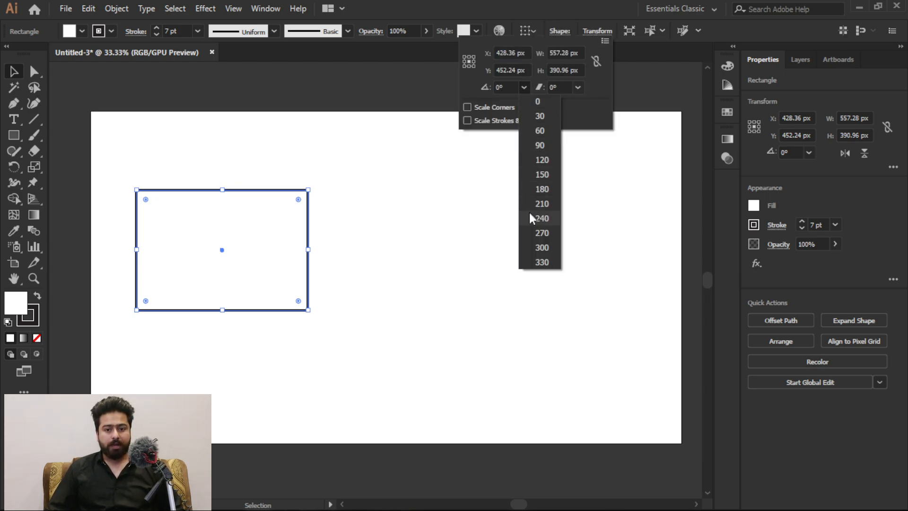
{"action": "left_click", "coordinate": [536, 232]}
{"action": "left_click", "coordinate": [524, 91]}
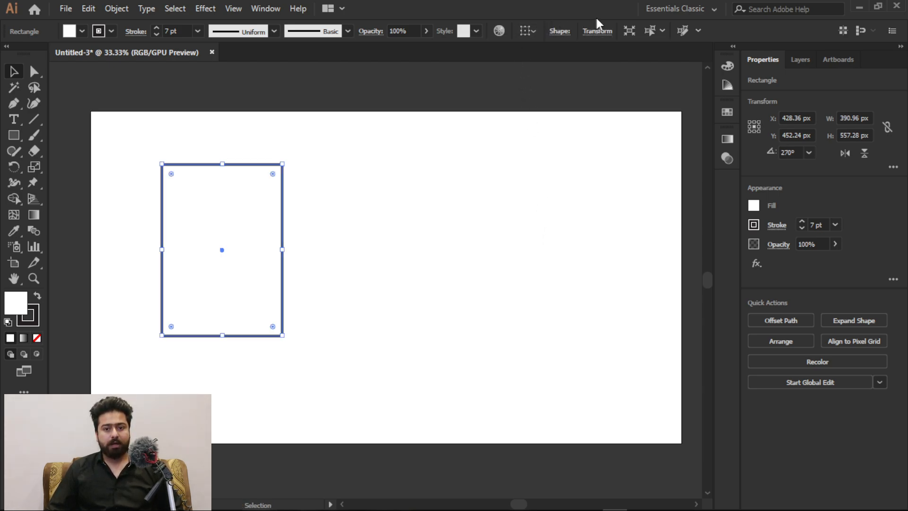
Change the rectangle's rotation angle to 150°.
{"action": "left_click", "coordinate": [597, 33]}
{"action": "left_click", "coordinate": [524, 88]}
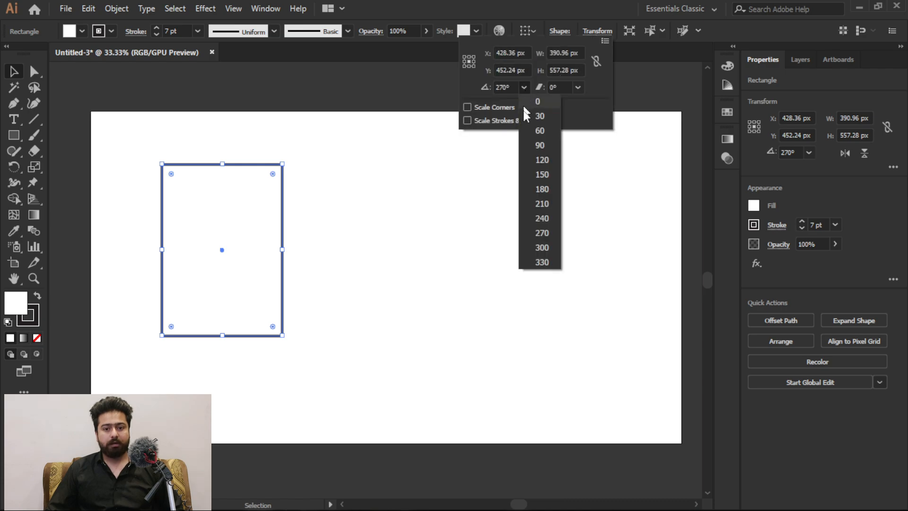
{"action": "left_click", "coordinate": [542, 174]}
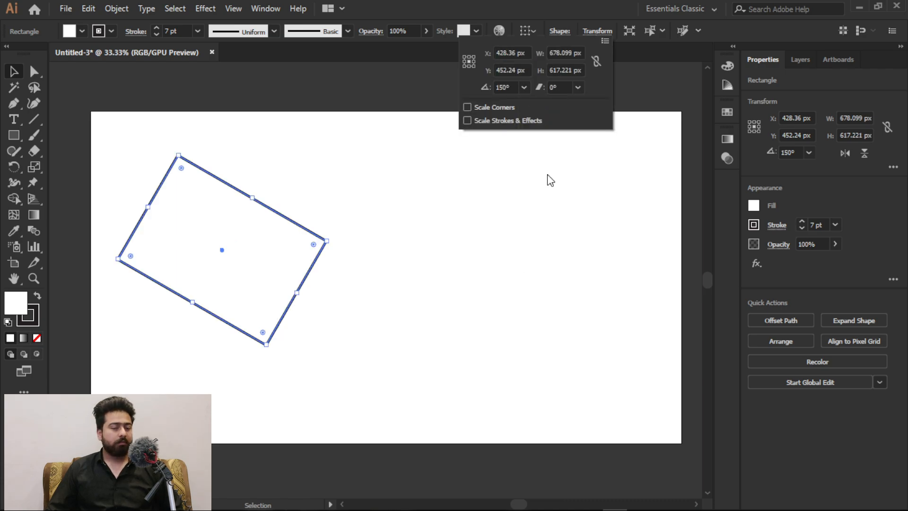
Try a 20° shear on the rotated rectangle, and undo it.
{"action": "left_click", "coordinate": [595, 32]}
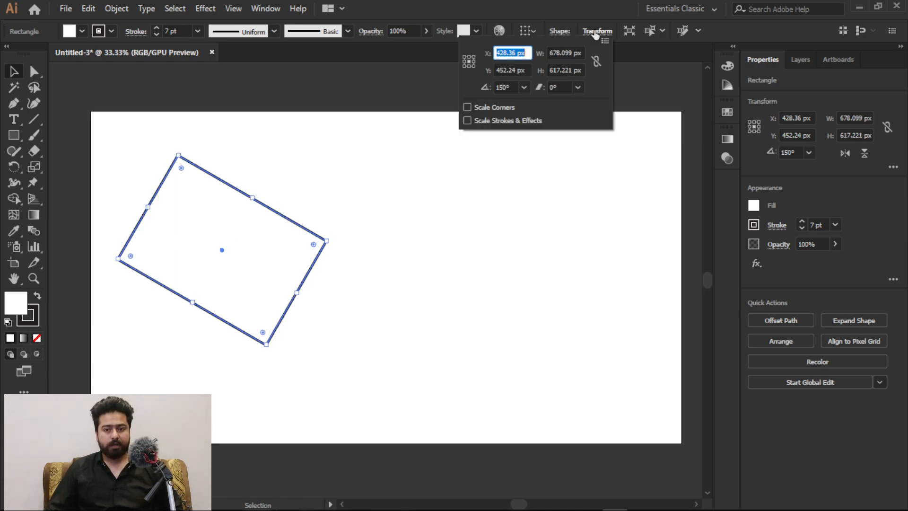
{"action": "left_click", "coordinate": [578, 88]}
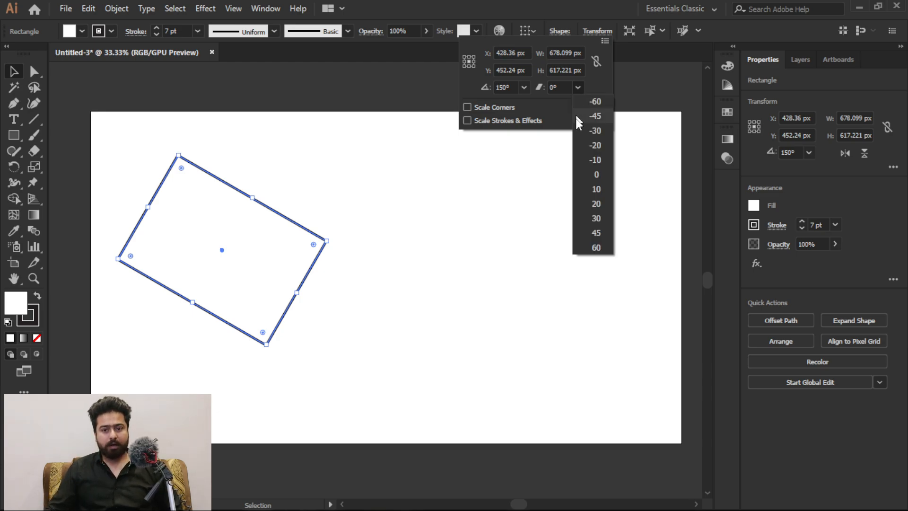
{"action": "left_click", "coordinate": [585, 202]}
{"action": "key", "text": "ctrl+z"}
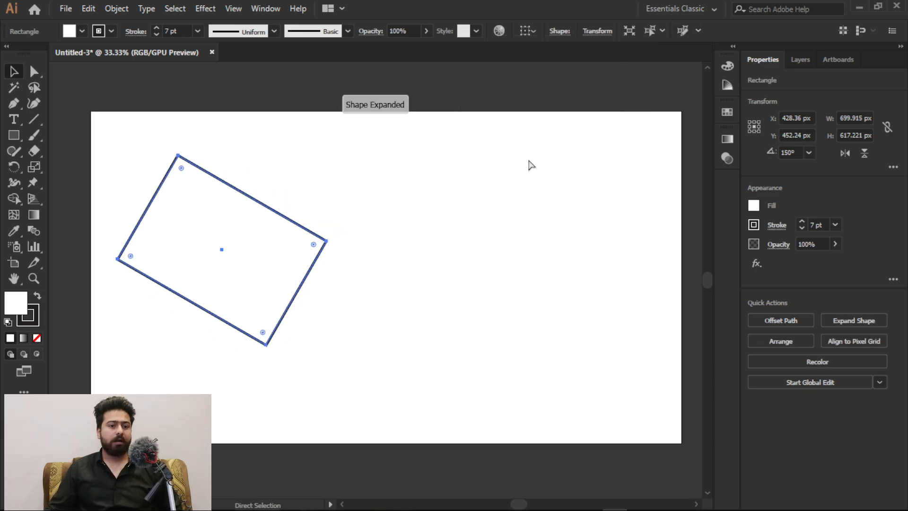
Undo both rotations of the rectangle and return to the Selection tool.
{"action": "key", "text": "ctrl+z"}
{"action": "key", "text": "ctrl+z"}
{"action": "key", "text": "v"}
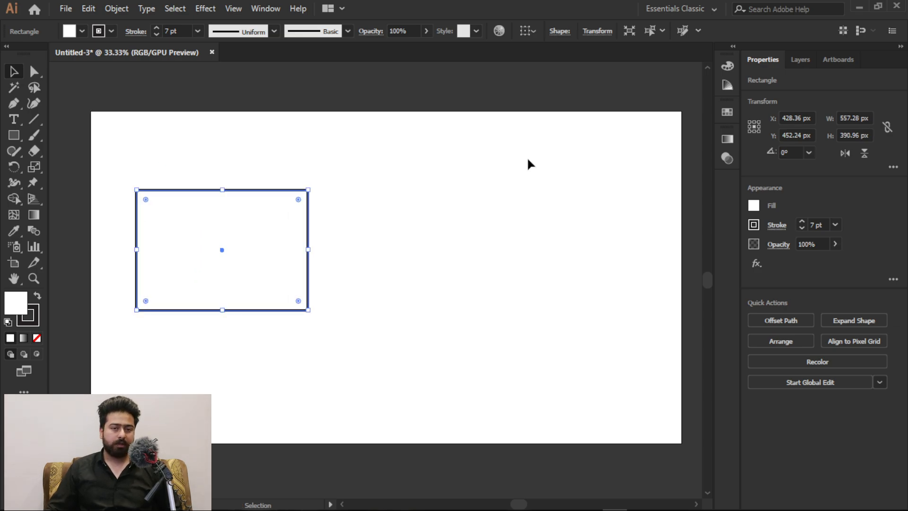
Try a 200 px width in the rectangle's Properties transform settings, and undo the change.
{"action": "left_click", "coordinate": [597, 33]}
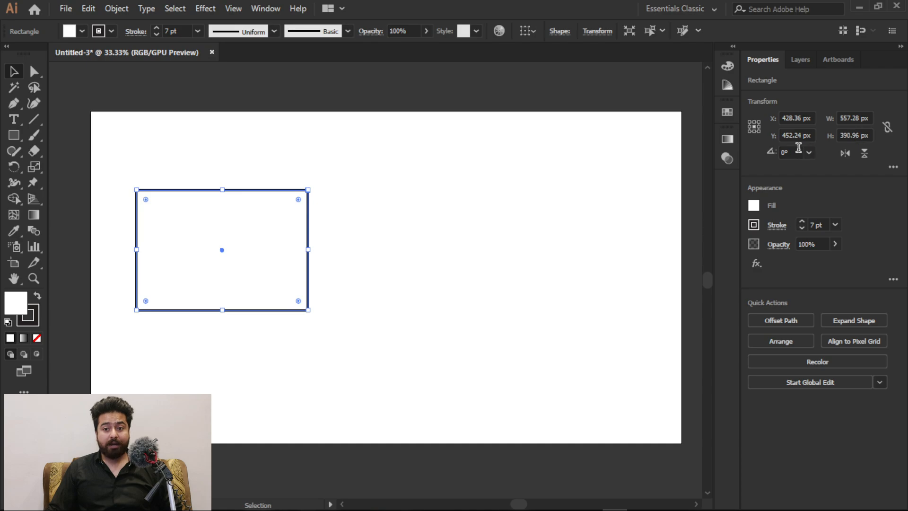
{"action": "left_click", "coordinate": [864, 118]}
{"action": "type", "text": "200"}
{"action": "key", "text": "Return"}
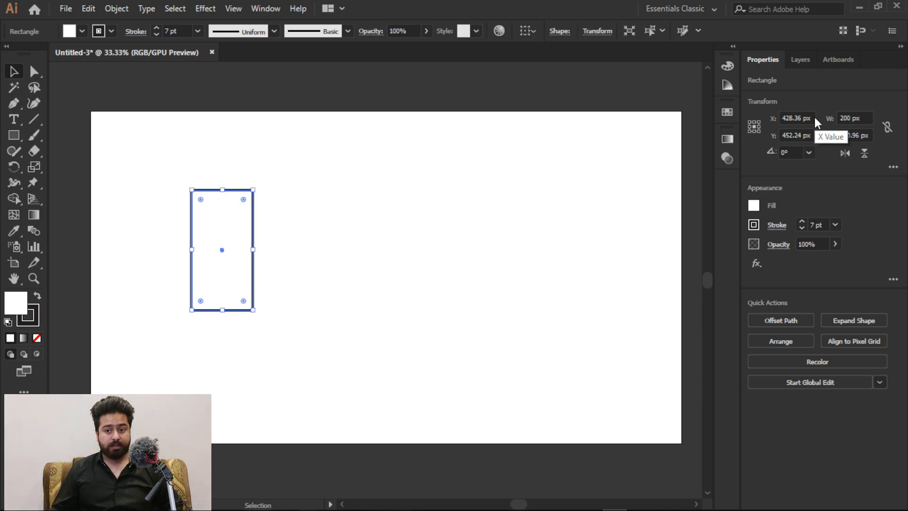
{"action": "key", "text": "ctrl+z"}
Try a 200 px height in the rectangle's Properties transform settings, and undo the change.
{"action": "left_click", "coordinate": [857, 136]}
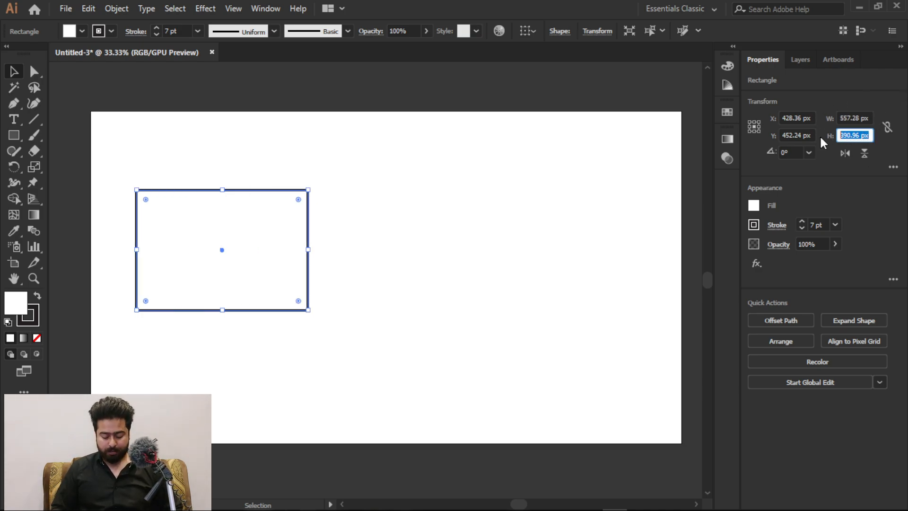
{"action": "type", "text": "200"}
{"action": "key", "text": "Return"}
{"action": "key", "text": "ctrl+z"}
Try a 300° rotation in the rectangle's Properties transform settings, and undo it.
{"action": "left_click", "coordinate": [810, 152]}
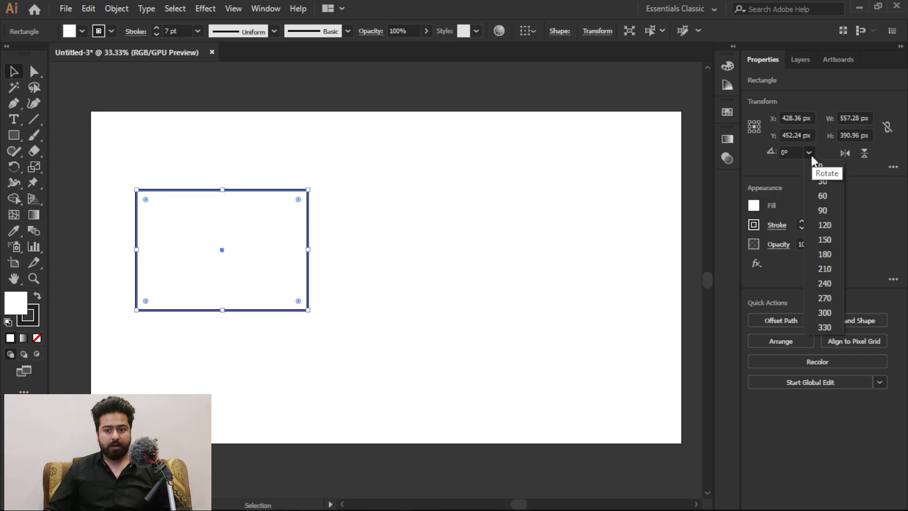
{"action": "left_click", "coordinate": [823, 313]}
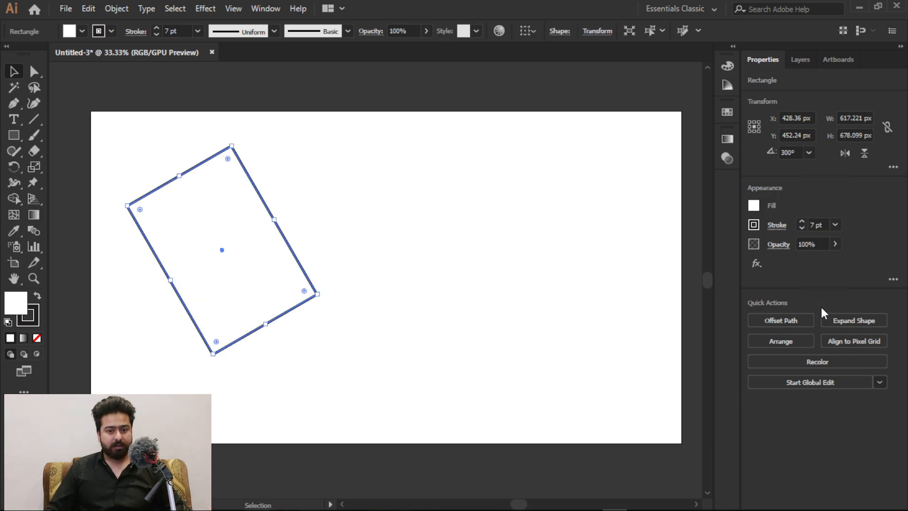
{"action": "key", "text": "ctrl+z"}
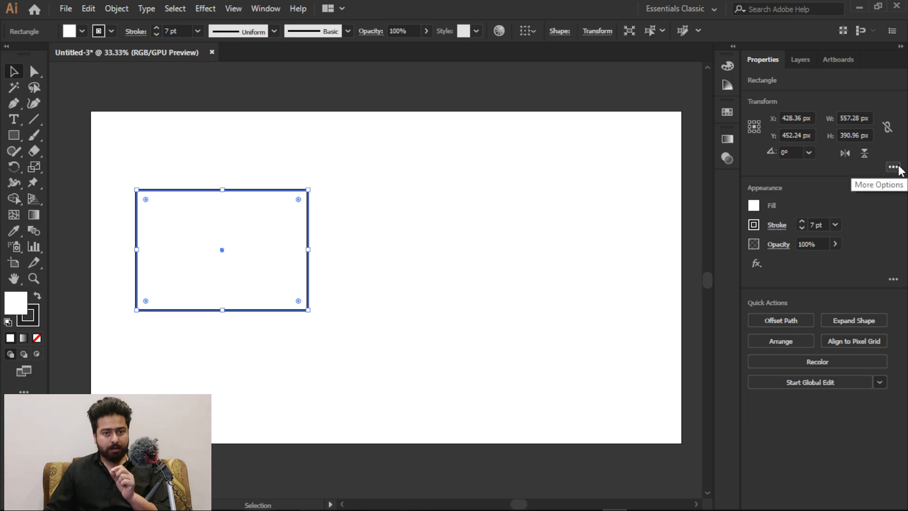
Try gradually larger linked corner radii, up to 143 px, on the rectangle and reset the corner radius to 0 px.
{"action": "left_click", "coordinate": [894, 167]}
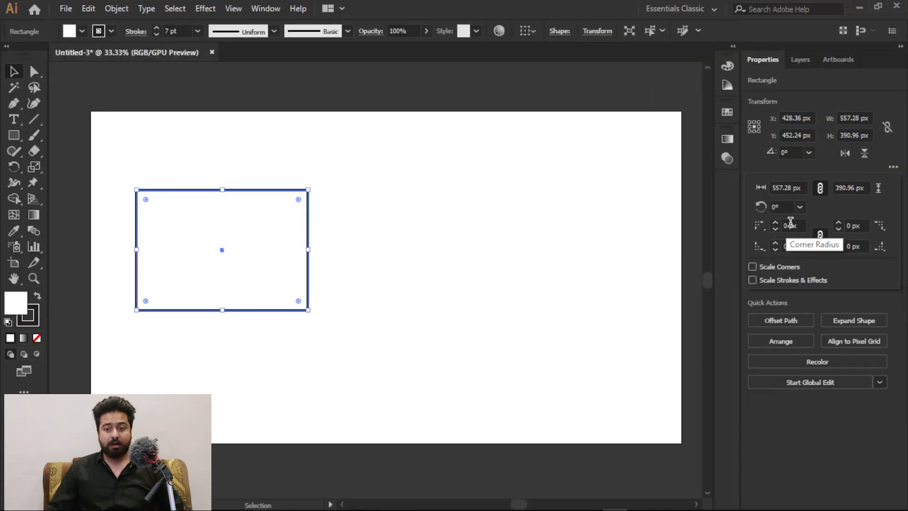
{"action": "left_click", "coordinate": [655, 282]}
{"action": "scroll", "coordinate": [793, 224], "scroll_direction": "up", "scroll_amount": 2}
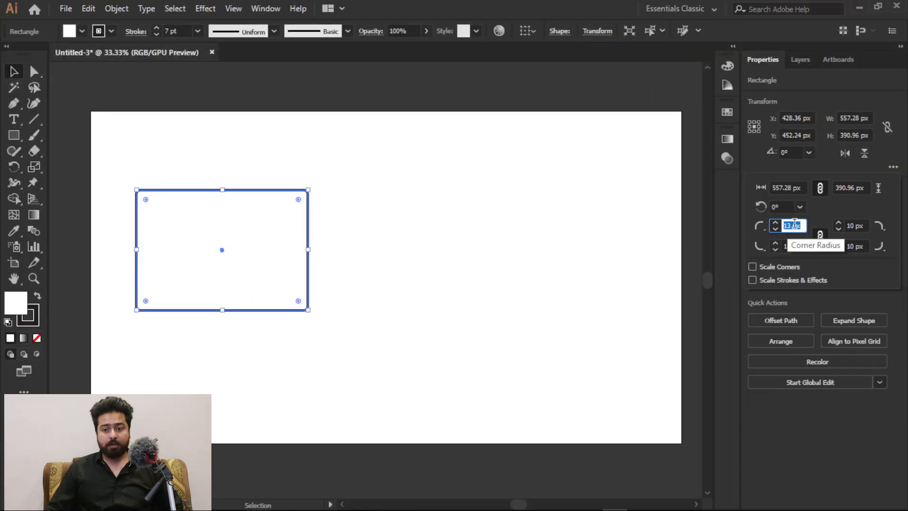
{"action": "scroll", "coordinate": [794, 224], "scroll_direction": "up", "scroll_amount": 20}
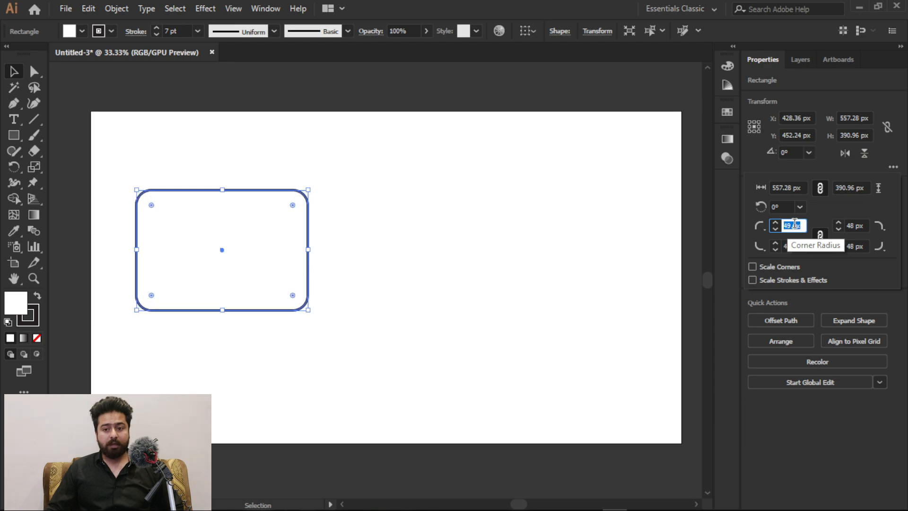
{"action": "scroll", "coordinate": [794, 224], "scroll_direction": "up", "scroll_amount": 20}
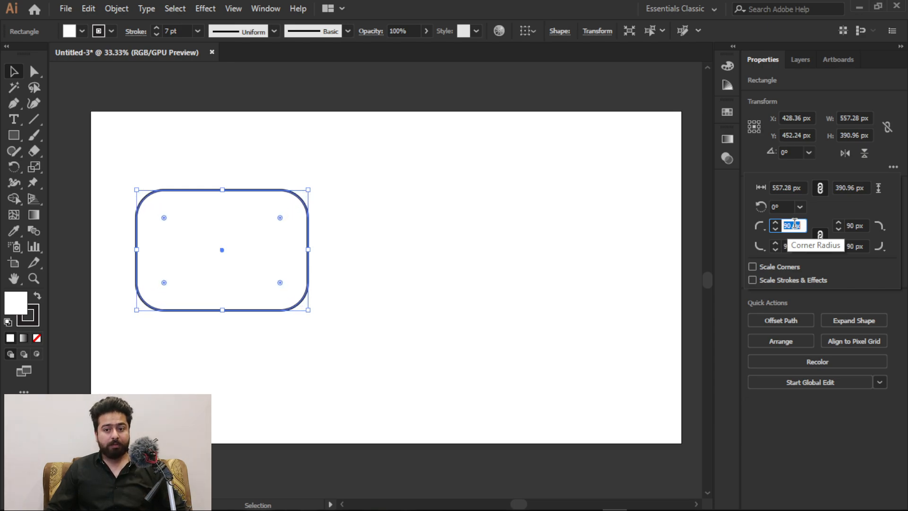
{"action": "scroll", "coordinate": [795, 224], "scroll_direction": "up", "scroll_amount": 20}
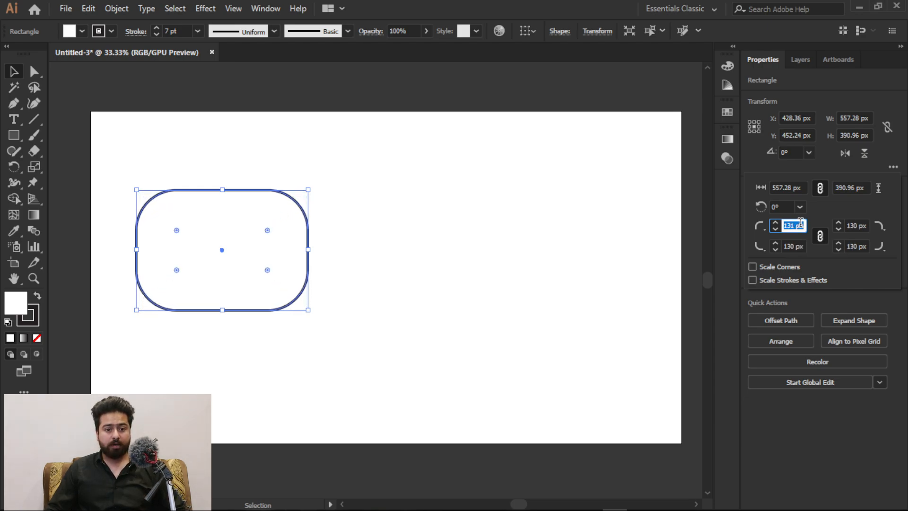
{"action": "scroll", "coordinate": [801, 222], "scroll_direction": "down", "scroll_amount": 9}
{"action": "type", "text": "0"}
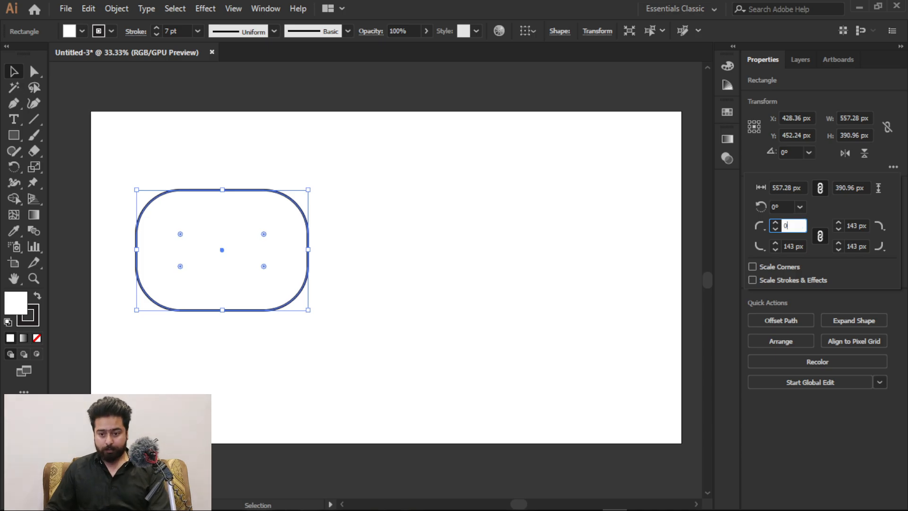
{"action": "key", "text": "Return"}
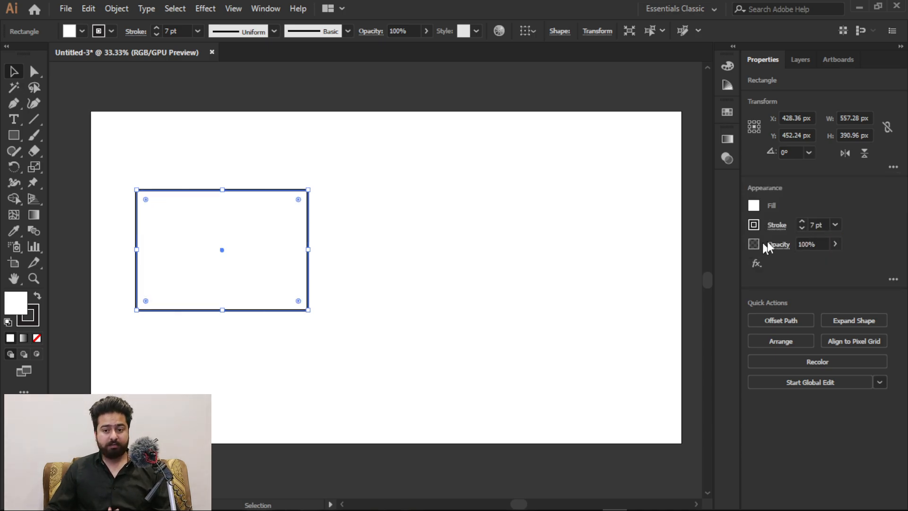
{"action": "left_click", "coordinate": [894, 167]}
{"action": "left_click", "coordinate": [894, 167]}
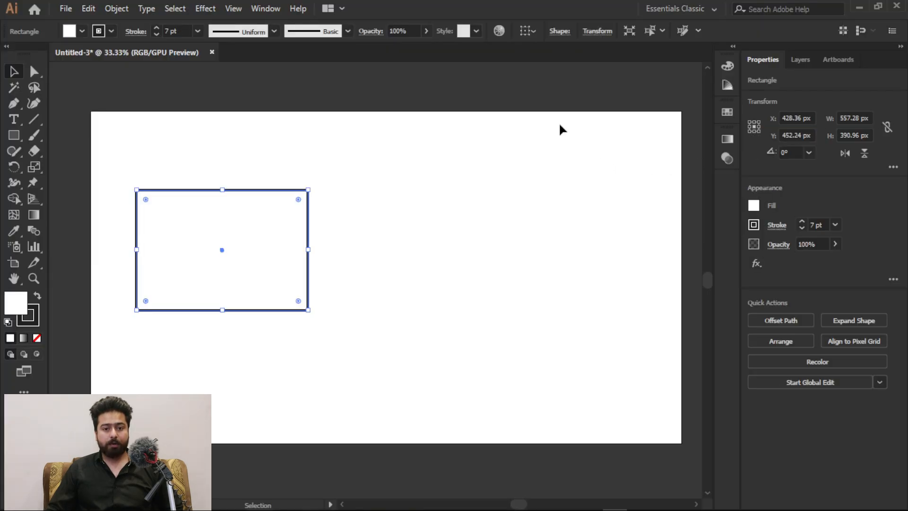
{"action": "left_click", "coordinate": [420, 161]}
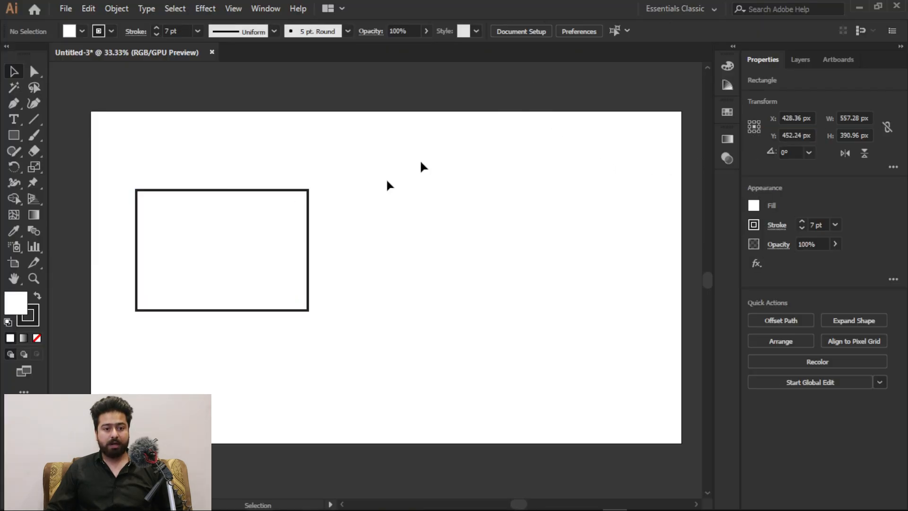
{"action": "left_click", "coordinate": [294, 241]}
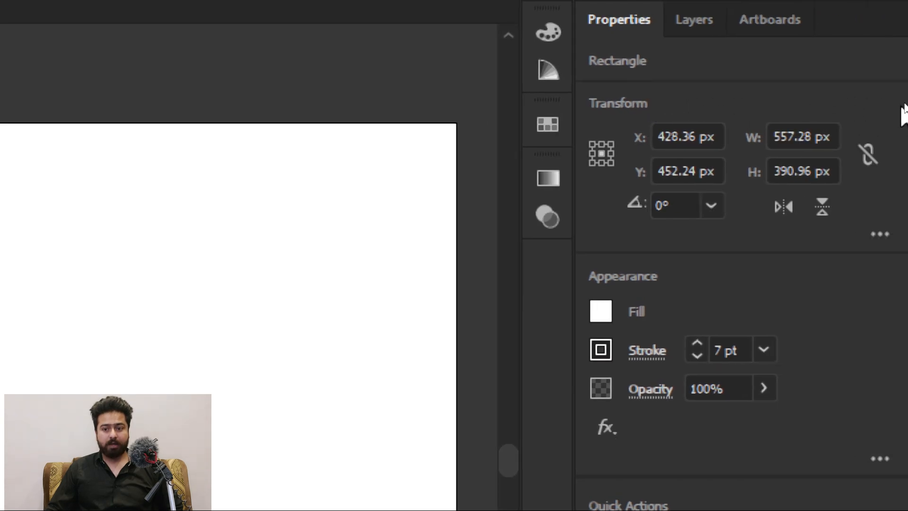
{"action": "left_click", "coordinate": [879, 232]}
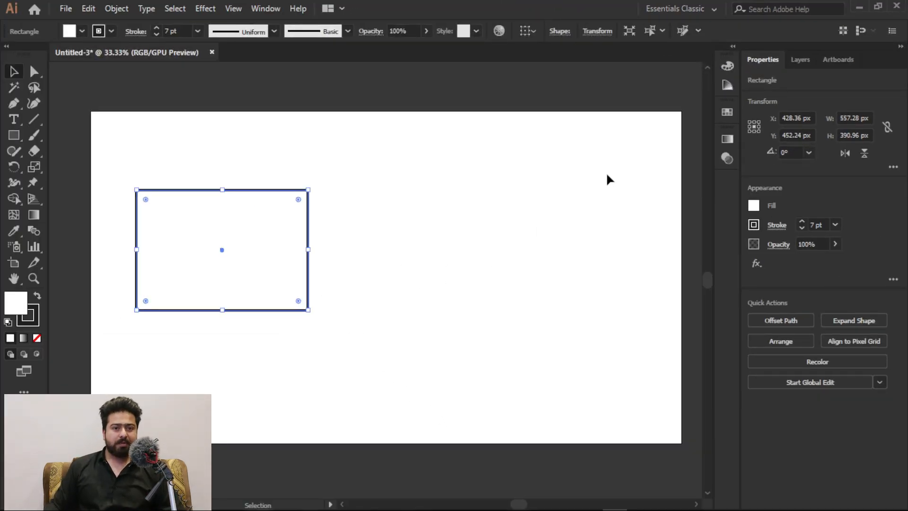
Move the rectangle off the artboard onto the empty canvas at its left side.
{"action": "scroll", "coordinate": [347, 180], "scroll_direction": "down", "scroll_amount": 3}
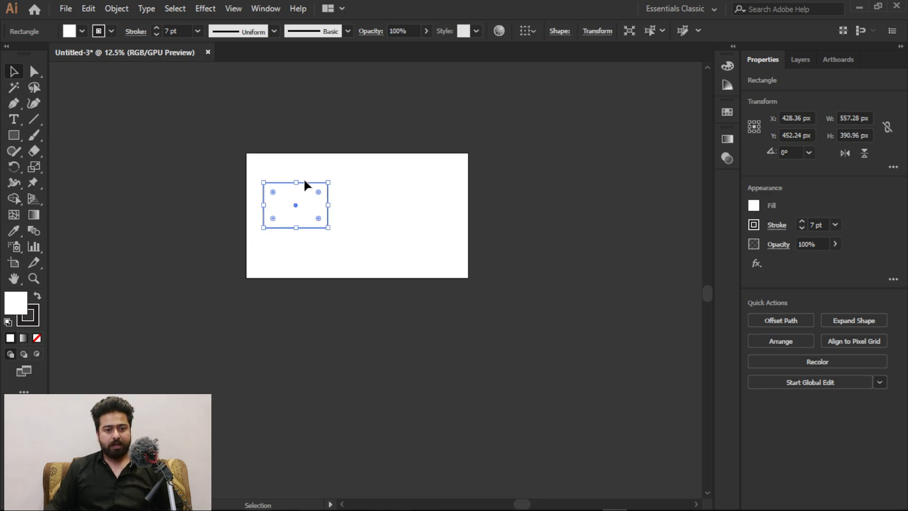
{"action": "left_click_drag", "start_coordinate": [305, 186], "coordinate": [137, 244]}
{"action": "scroll", "coordinate": [229, 217], "scroll_direction": "up", "scroll_amount": 2}
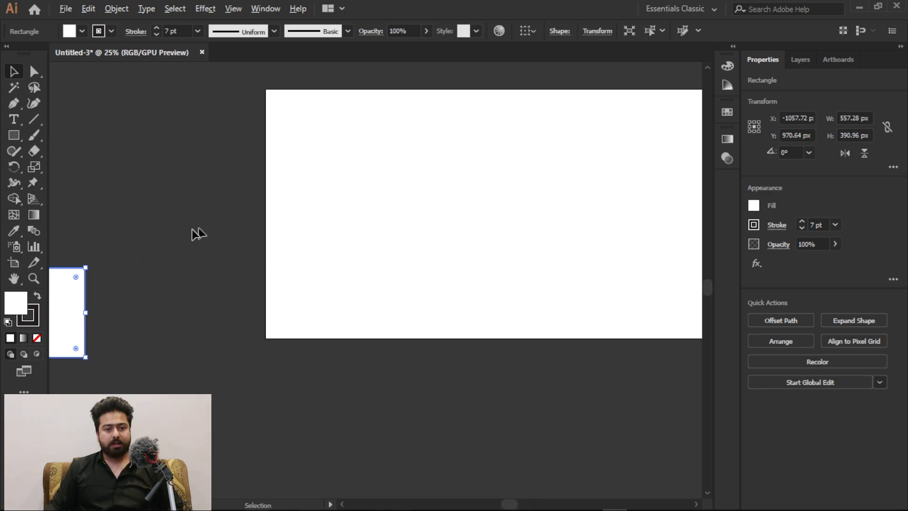
{"action": "left_click_drag", "start_coordinate": [51, 282], "coordinate": [184, 172]}
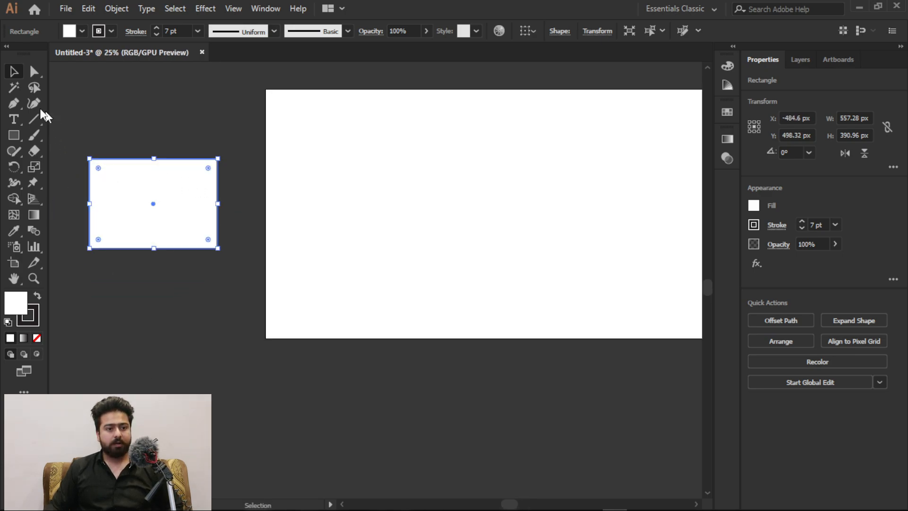
Draw a rounded rectangle about 541 × 357 px on the artboard and move it off the artboard, below the first rectangle.
{"action": "left_click_drag", "start_coordinate": [13, 135], "coordinate": [73, 152]}
{"action": "left_click_drag", "start_coordinate": [310, 115], "coordinate": [436, 198]}
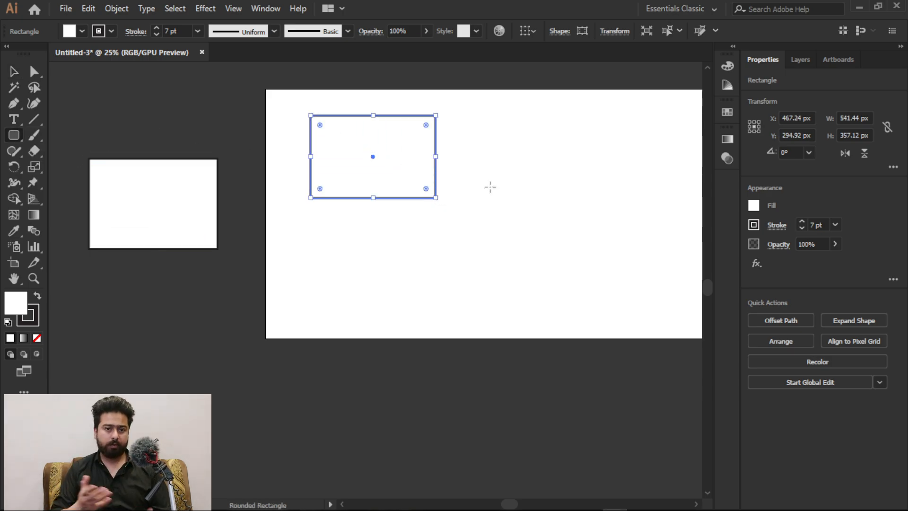
{"action": "left_click", "coordinate": [13, 71]}
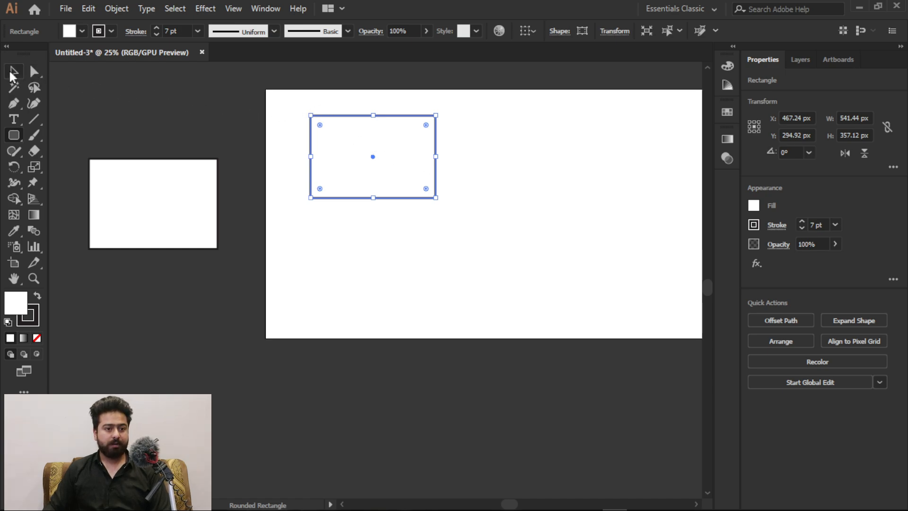
{"action": "left_click_drag", "start_coordinate": [331, 134], "coordinate": [127, 280]}
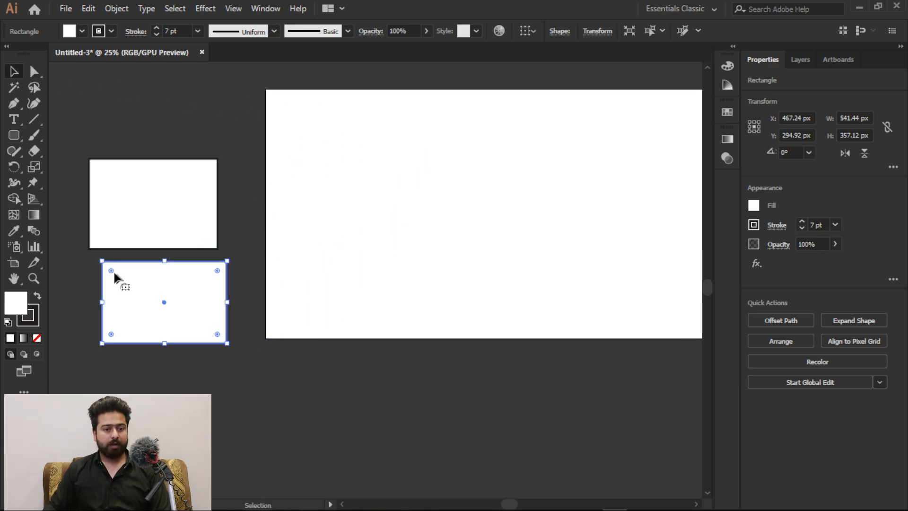
Draw a circle about 446 px in diameter on the artboard with the Ellipse tool.
{"action": "left_click_drag", "start_coordinate": [13, 141], "coordinate": [62, 166]}
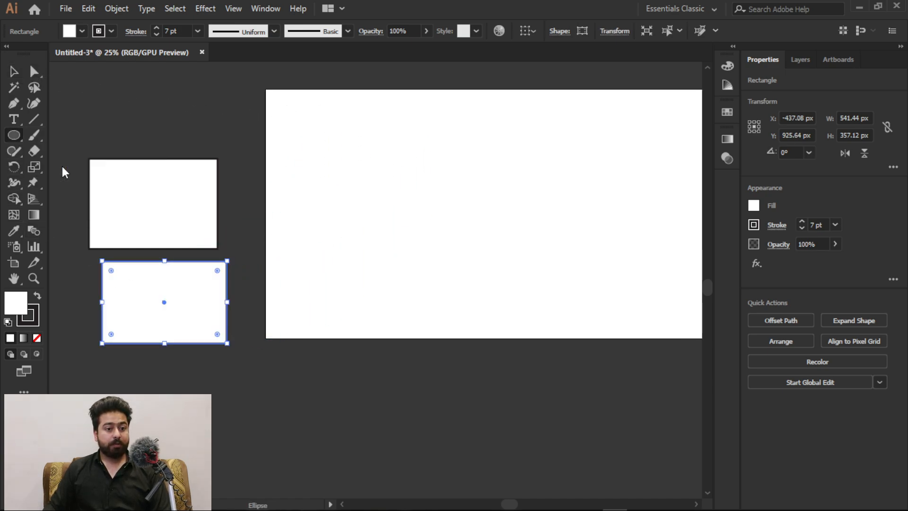
{"action": "left_click_drag", "start_coordinate": [362, 150], "coordinate": [465, 226]}
{"action": "scroll", "coordinate": [245, 179], "scroll_direction": "down", "scroll_amount": 3}
{"action": "scroll", "coordinate": [327, 175], "scroll_direction": "up", "scroll_amount": 3}
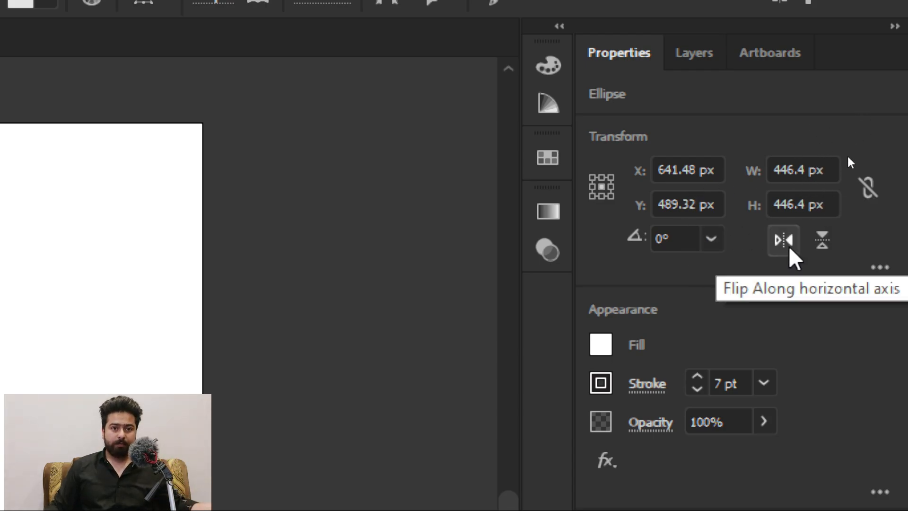
Try a pie start angle of 150° and gradually larger angles on the circle, and reset it to 0°.
{"action": "left_click", "coordinate": [880, 268]}
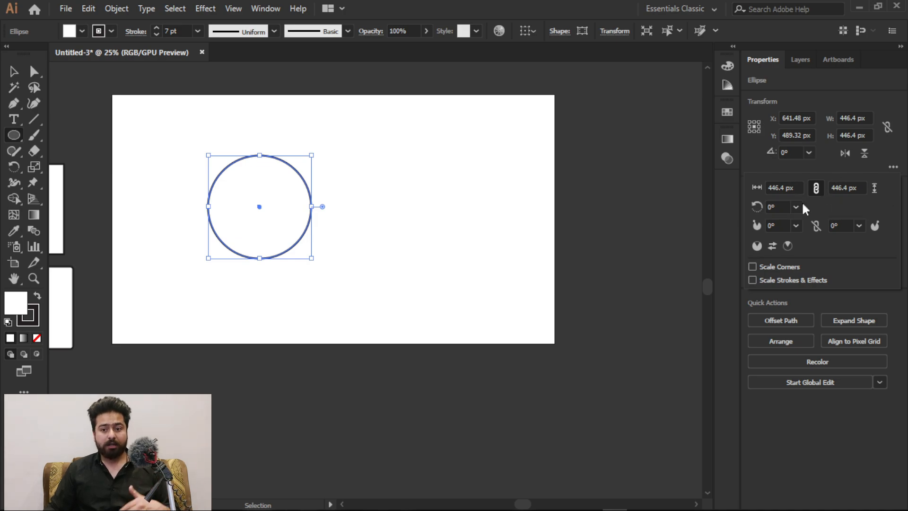
{"action": "left_click", "coordinate": [796, 225]}
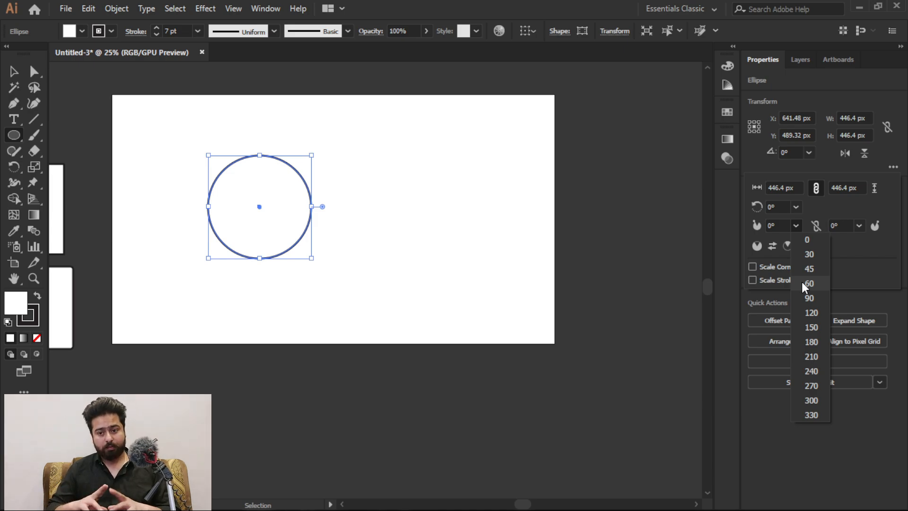
{"action": "left_click", "coordinate": [809, 328]}
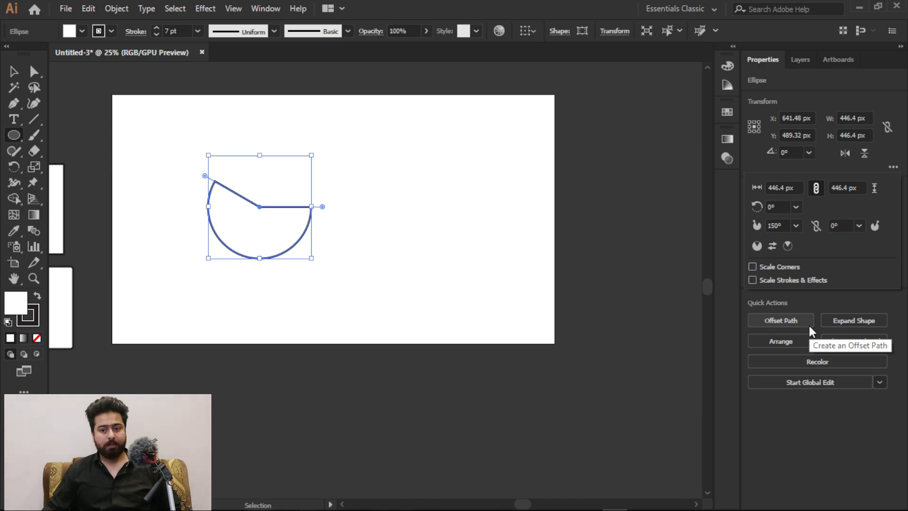
{"action": "left_click_drag", "start_coordinate": [783, 228], "coordinate": [742, 224]}
{"action": "scroll", "coordinate": [773, 224], "scroll_direction": "up", "scroll_amount": 20}
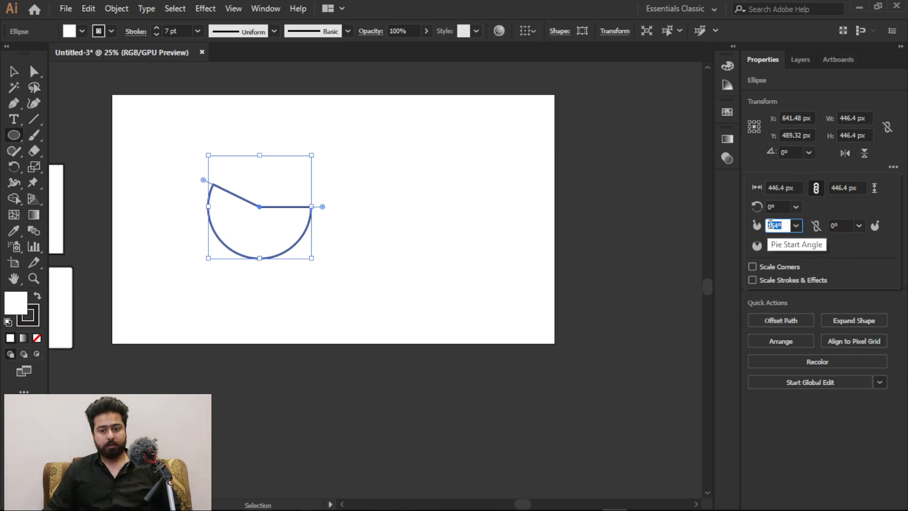
{"action": "scroll", "coordinate": [772, 225], "scroll_direction": "up", "scroll_amount": 20}
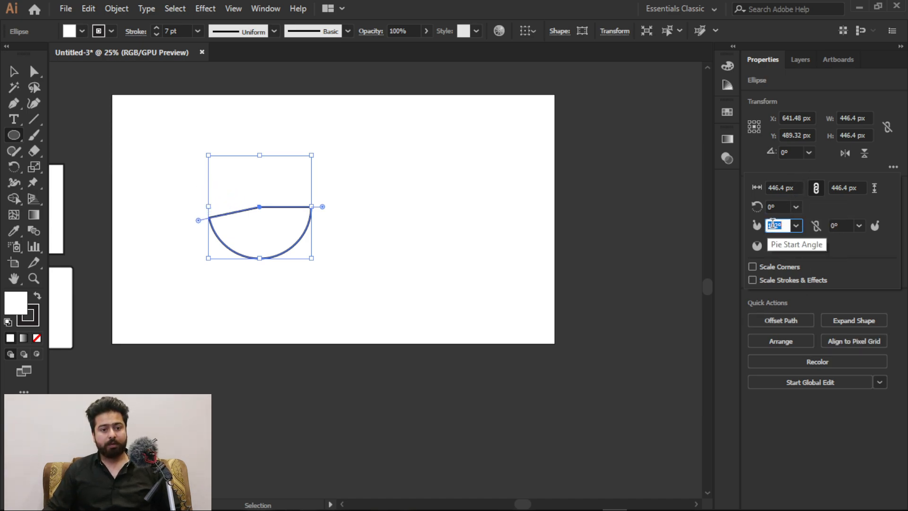
{"action": "scroll", "coordinate": [773, 224], "scroll_direction": "up", "scroll_amount": 13}
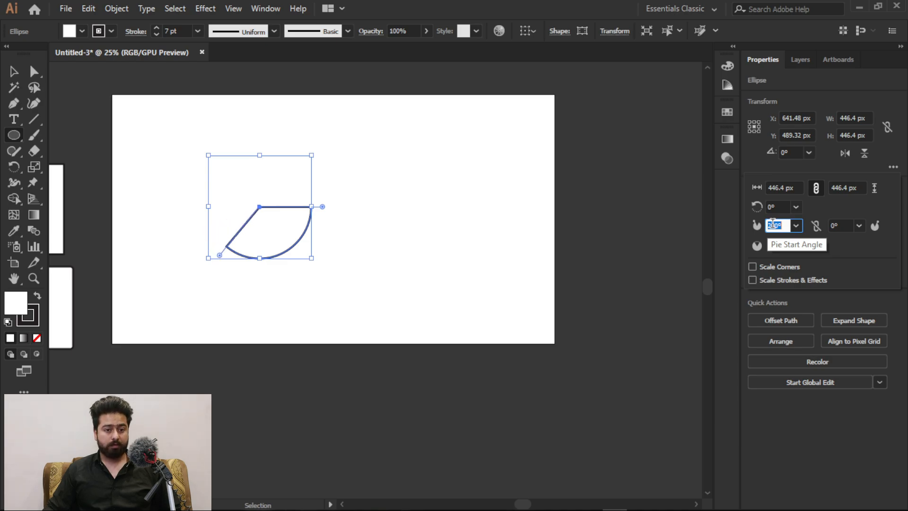
{"action": "left_click", "coordinate": [797, 225]}
{"action": "left_click", "coordinate": [808, 240]}
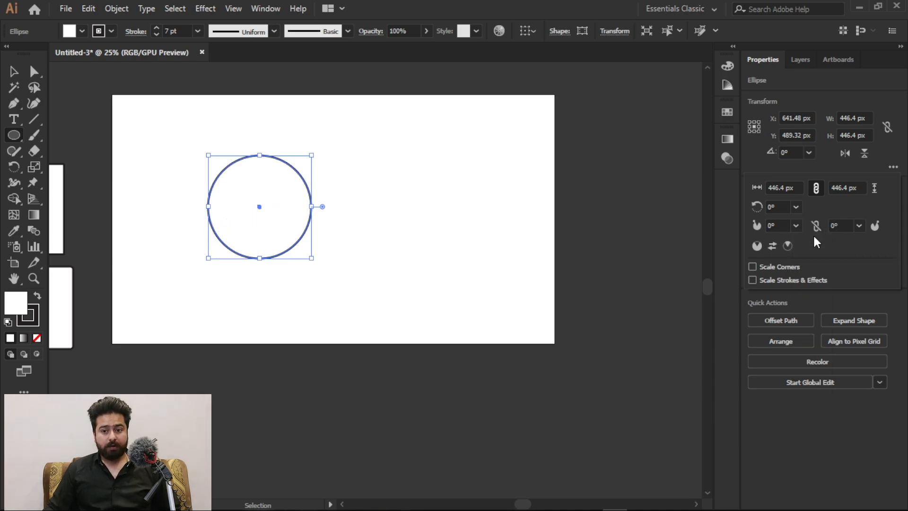
Try a 210° pie end angle on the circle and invert the pie repeatedly.
{"action": "left_click", "coordinate": [858, 226]}
{"action": "left_click", "coordinate": [872, 356]}
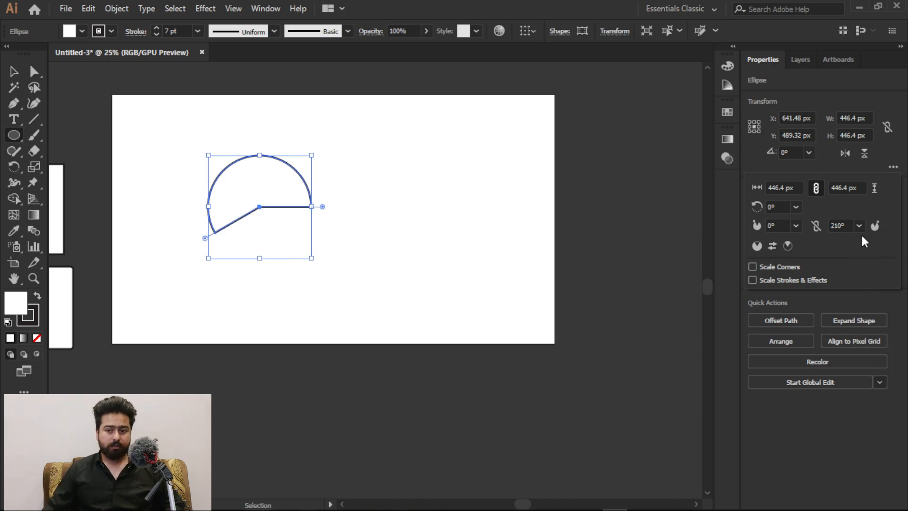
{"action": "left_click", "coordinate": [767, 248]}
{"action": "left_click", "coordinate": [767, 247]}
{"action": "left_click", "coordinate": [767, 247]}
{"action": "left_click", "coordinate": [767, 248]}
{"action": "left_click", "coordinate": [767, 248]}
{"action": "left_click", "coordinate": [768, 248]}
{"action": "left_click", "coordinate": [767, 248]}
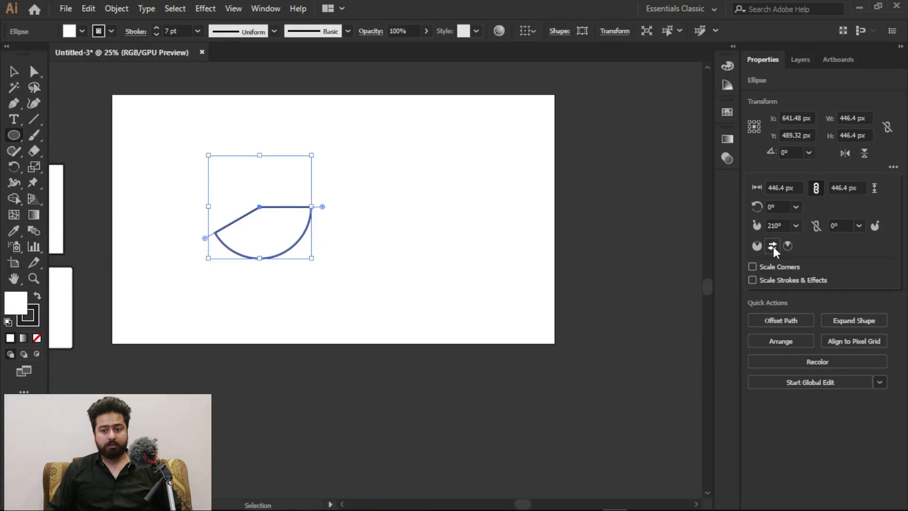
{"action": "left_click", "coordinate": [764, 239]}
{"action": "left_click", "coordinate": [764, 240]}
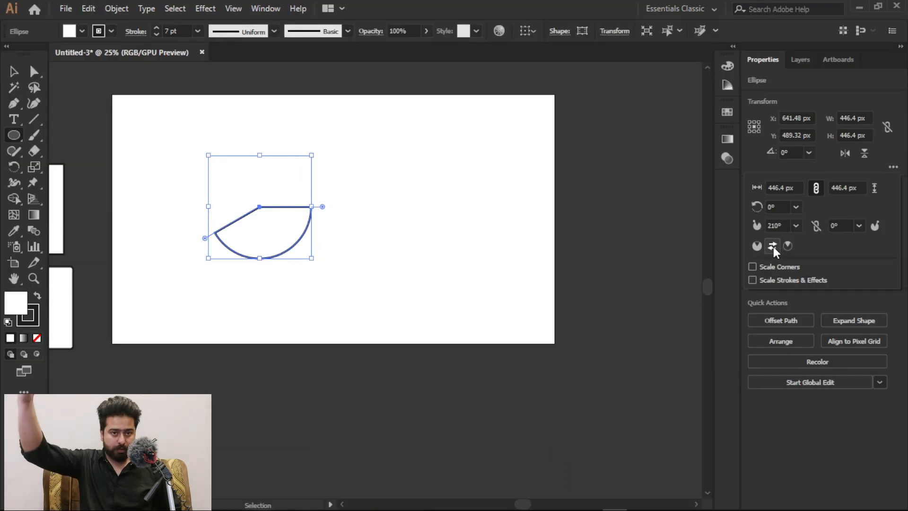
{"action": "left_click", "coordinate": [773, 246]}
{"action": "left_click", "coordinate": [772, 246]}
{"action": "left_click", "coordinate": [773, 246]}
{"action": "left_click", "coordinate": [773, 246]}
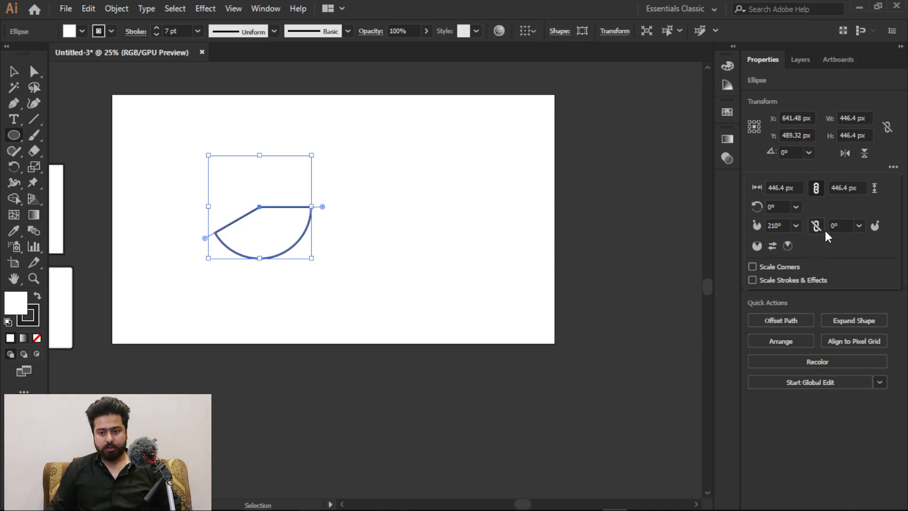
Reset the pie start angle to 0° to restore the full circle.
{"action": "left_click", "coordinate": [796, 225]}
{"action": "left_click", "coordinate": [812, 242]}
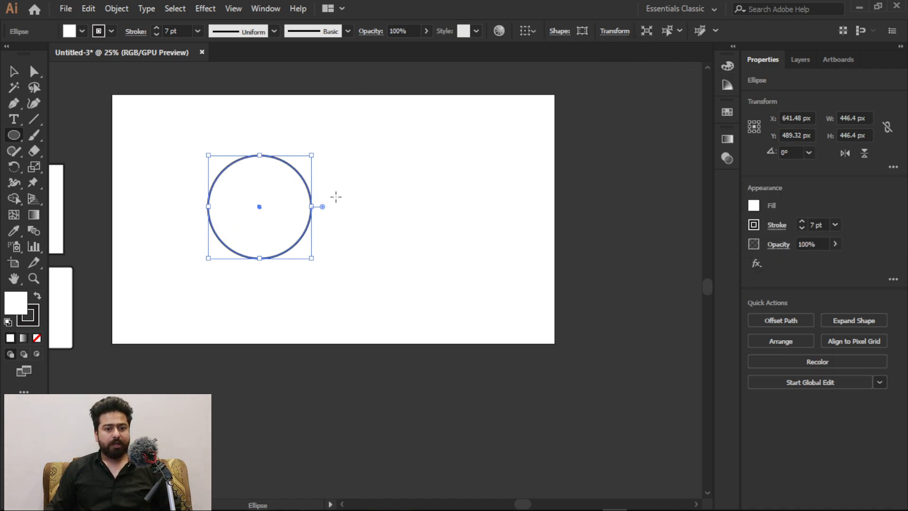
{"action": "scroll", "coordinate": [438, 194], "scroll_direction": "down", "scroll_amount": 2}
{"action": "scroll", "coordinate": [283, 186], "scroll_direction": "up", "scroll_amount": 2}
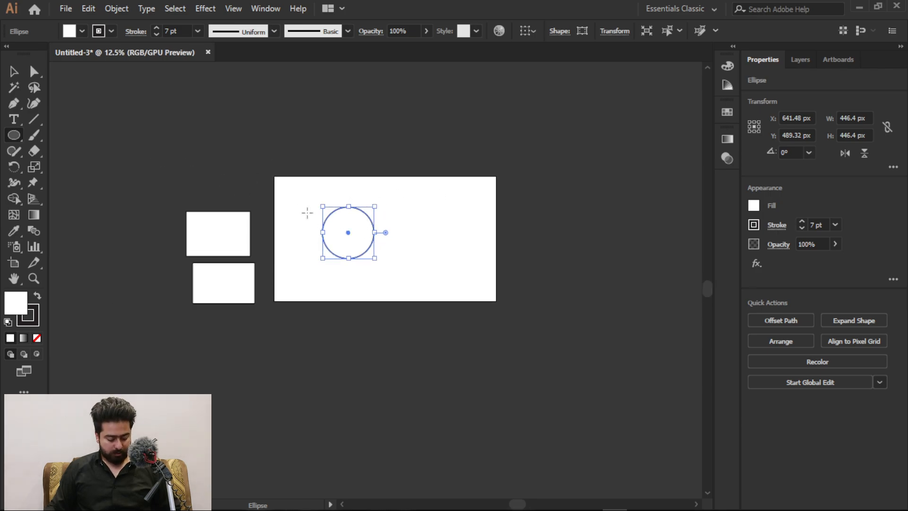
Move the circle off the artboard, above the two rectangles placed beside it.
{"action": "key", "text": "v"}
{"action": "left_click_drag", "start_coordinate": [322, 222], "coordinate": [212, 170]}
{"action": "left_click_drag", "start_coordinate": [15, 136], "coordinate": [79, 185]}
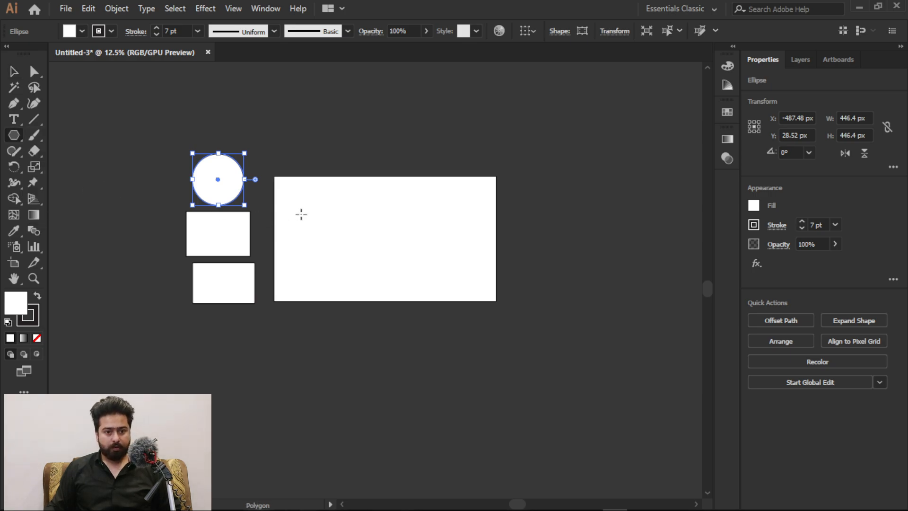
{"action": "left_click_drag", "start_coordinate": [321, 211], "coordinate": [352, 236]}
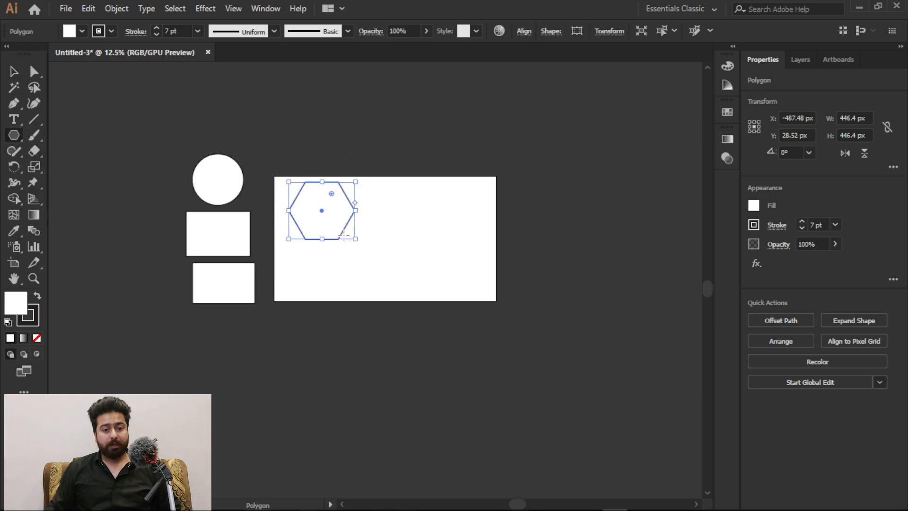
{"action": "key", "text": "v"}
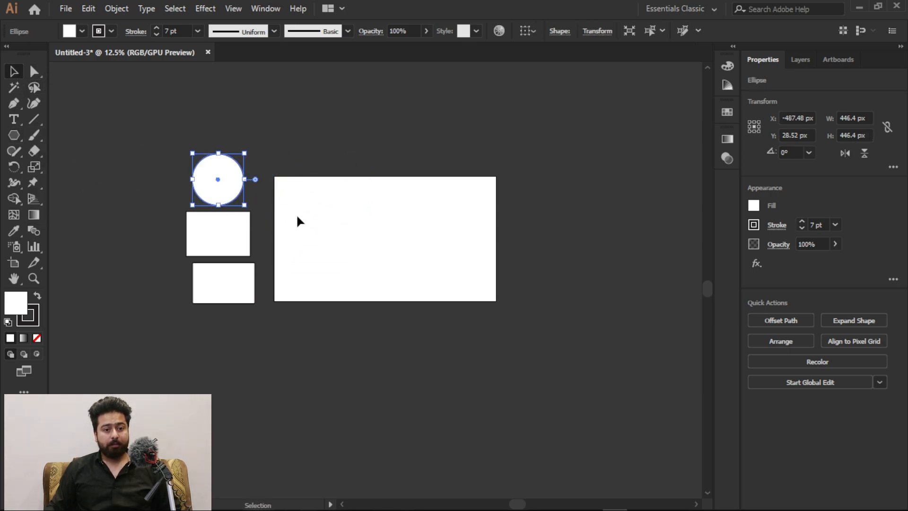
Draw a triangle about 524 px wide and 453 px tall on the artboard with the Polygon tool, varying the side count while drawing.
{"action": "scroll", "coordinate": [324, 220], "scroll_direction": "up", "scroll_amount": 2}
{"action": "left_click", "coordinate": [13, 135]}
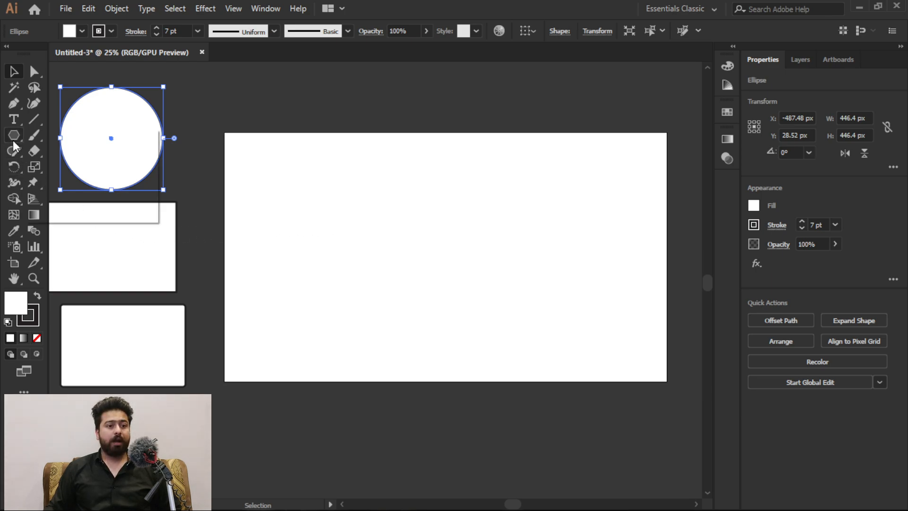
{"action": "left_click", "coordinate": [76, 183]}
{"action": "left_click_drag", "start_coordinate": [411, 251], "coordinate": [466, 279]}
{"action": "key", "text": "Up"}
{"action": "key", "text": "Up"}
{"action": "key", "text": "Up"}
{"action": "key", "text": "Down"}
{"action": "key", "text": "Down"}
{"action": "key", "text": "Down"}
{"action": "key", "text": "Down"}
{"action": "key", "text": "Down"}
{"action": "key", "text": "Down"}
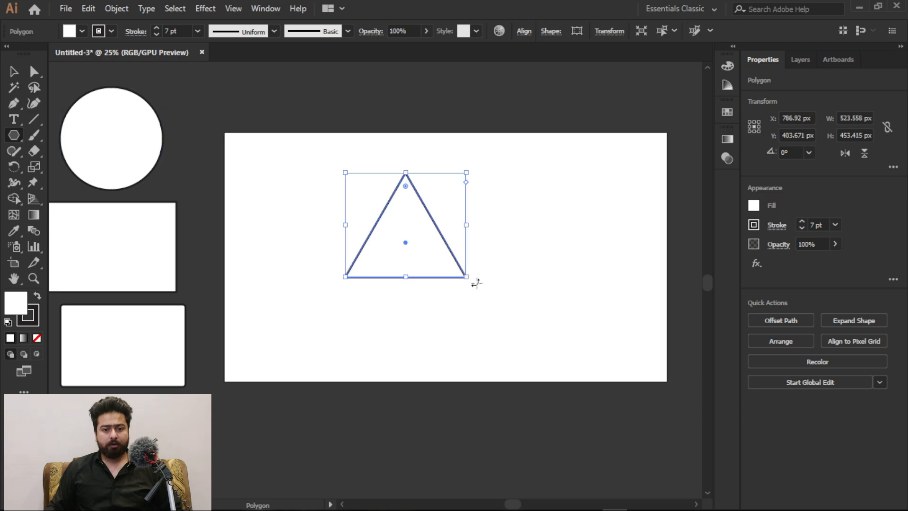
Raise the triangle's polygon side count one by one to 11.
{"action": "left_click", "coordinate": [13, 71]}
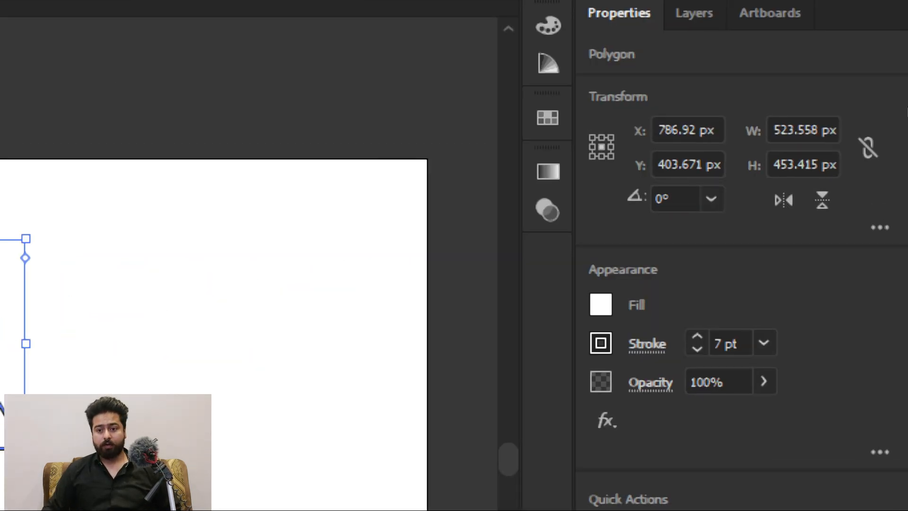
{"action": "left_click", "coordinate": [880, 227]}
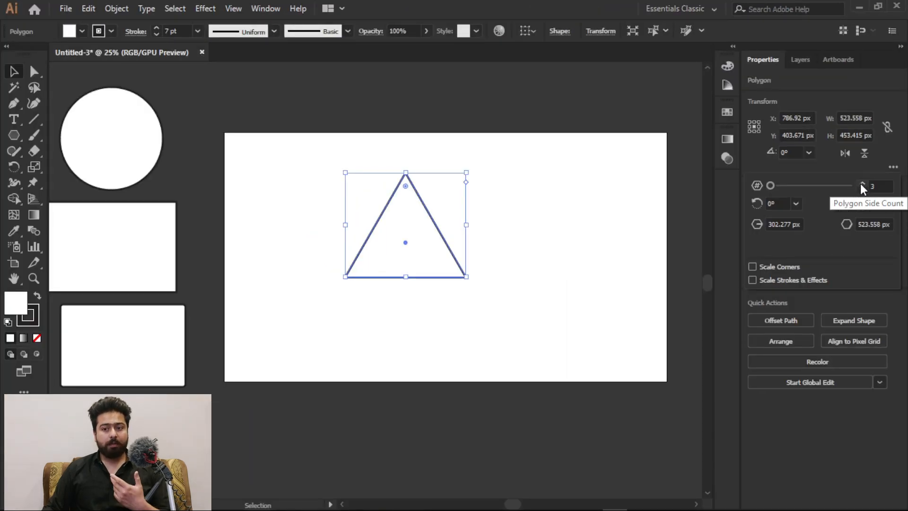
{"action": "mouse_move", "coordinate": [771, 186]}
{"action": "left_mouse_down"}
{"action": "mouse_move", "coordinate": [790, 187]}
{"action": "mouse_move", "coordinate": [754, 185]}
{"action": "left_mouse_up"}
{"action": "left_click", "coordinate": [863, 182]}
{"action": "left_click", "coordinate": [862, 182]}
{"action": "left_click", "coordinate": [863, 183]}
{"action": "left_click", "coordinate": [863, 182]}
{"action": "left_click", "coordinate": [863, 183]}
{"action": "left_click", "coordinate": [863, 183]}
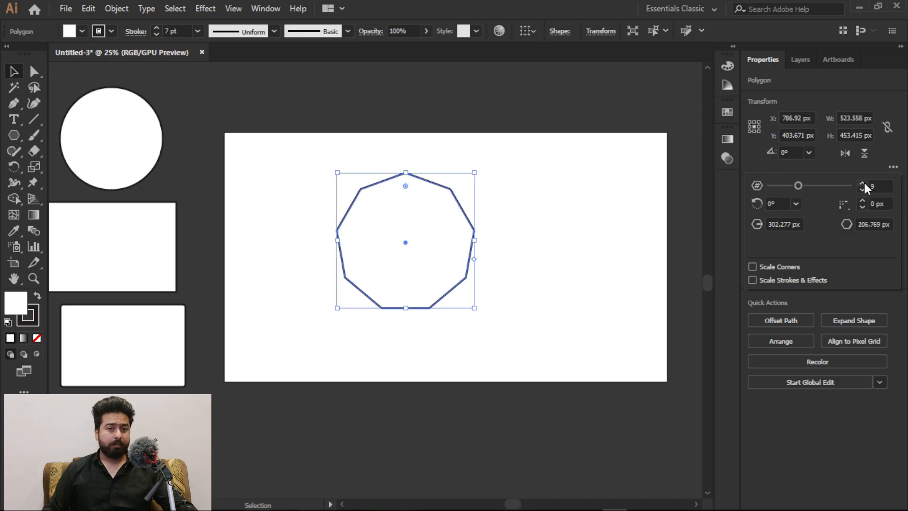
{"action": "left_click", "coordinate": [863, 182]}
{"action": "left_click", "coordinate": [862, 184]}
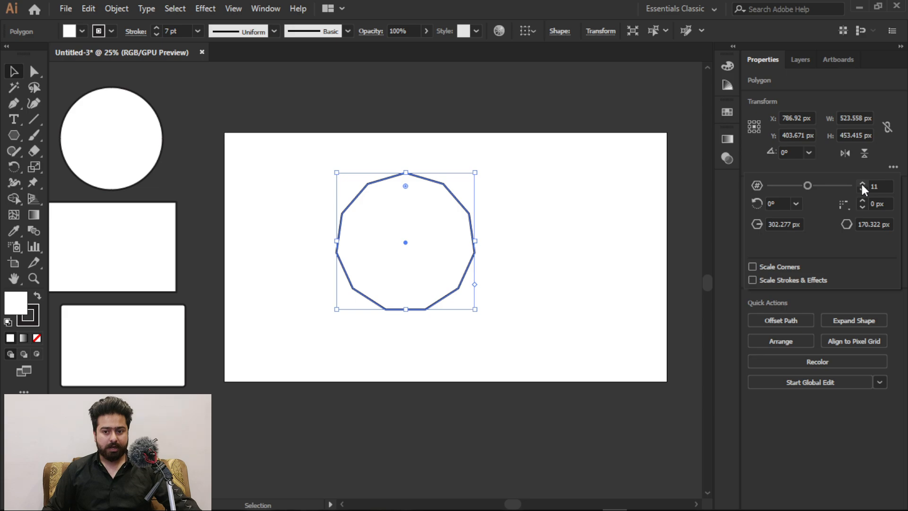
Set the polygon's side count to 6.
{"action": "left_click", "coordinate": [861, 189]}
{"action": "left_click", "coordinate": [861, 189]}
{"action": "left_click", "coordinate": [862, 189]}
{"action": "left_click", "coordinate": [862, 189]}
{"action": "left_click", "coordinate": [861, 189]}
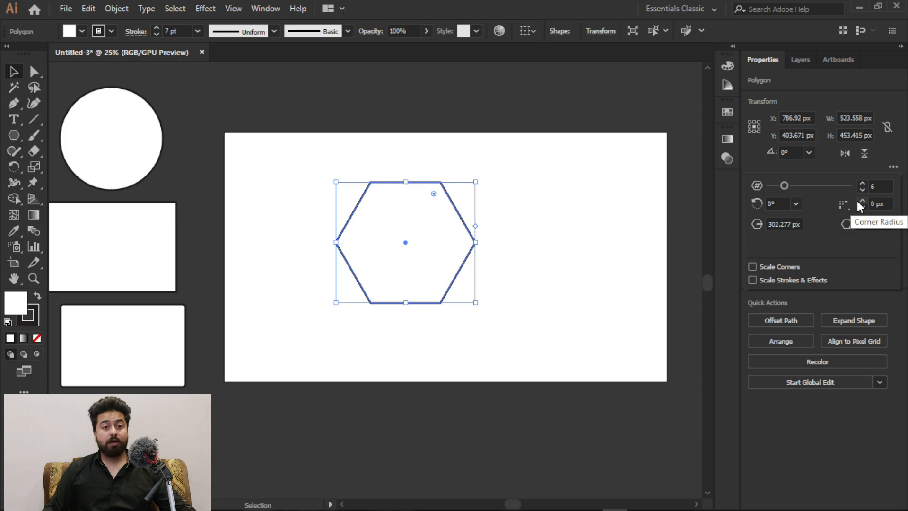
Increase the hexagon's corner radius gradually to 152 px.
{"action": "left_click", "coordinate": [888, 202]}
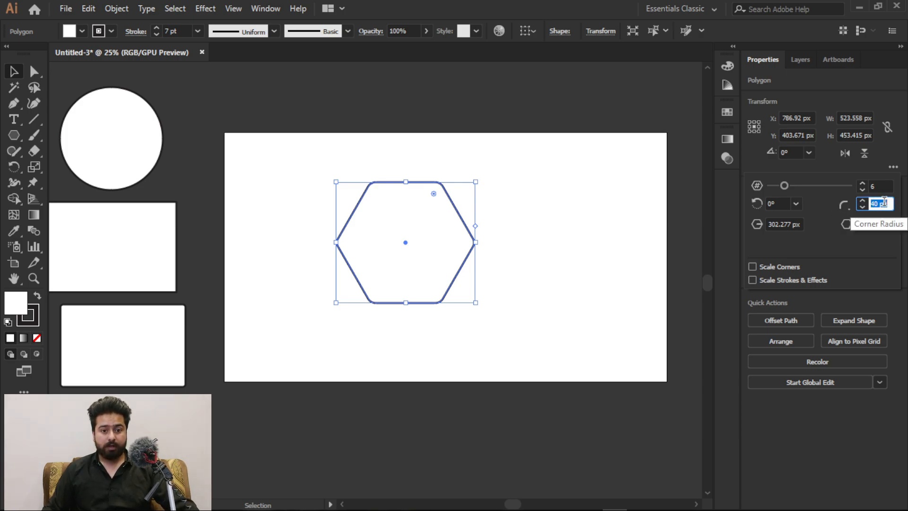
{"action": "key", "text": "Up"}
{"action": "key", "text": "Up"}
{"action": "key", "text": "Up"}
{"action": "key", "text": "Up"}
{"action": "key", "text": "Up"}
{"action": "key", "text": "Up"}
{"action": "key", "text": "Up"}
{"action": "key", "text": "Up"}
{"action": "key", "text": "Up"}
{"action": "key", "text": "Up"}
{"action": "key", "text": "Up"}
{"action": "key", "text": "Up"}
{"action": "key", "text": "Up"}
{"action": "key", "text": "Up"}
{"action": "key", "text": "Up"}
{"action": "key", "text": "Up"}
{"action": "key", "text": "Up"}
{"action": "key", "text": "Up"}
{"action": "key", "text": "Up"}
{"action": "key", "text": "Up"}
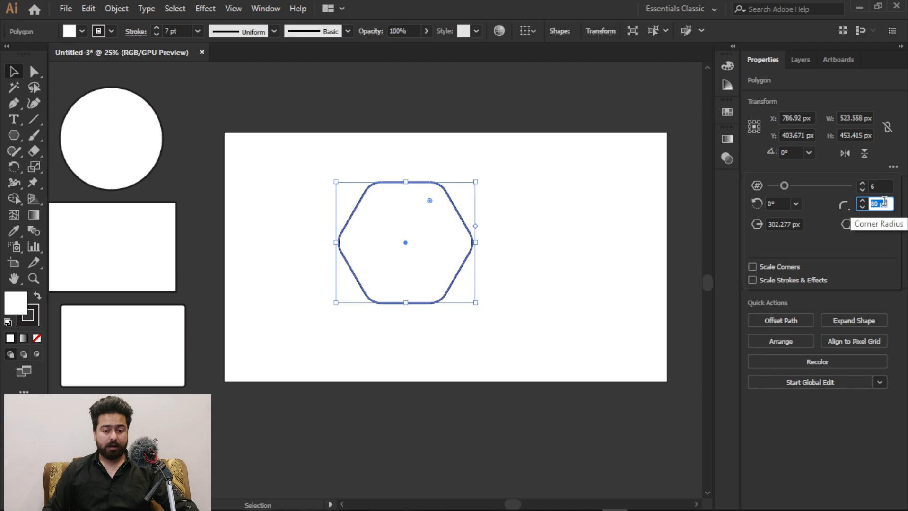
{"action": "key", "text": "Up"}
{"action": "key", "text": "Up"}
{"action": "key", "text": "Up"}
{"action": "key", "text": "Up"}
{"action": "key", "text": "Up"}
{"action": "key", "text": "Up"}
{"action": "key", "text": "Up"}
{"action": "key", "text": "Up"}
{"action": "key", "text": "Up"}
{"action": "key", "text": "Up"}
{"action": "key", "text": "Up"}
{"action": "key", "text": "Up"}
{"action": "key", "text": "Up"}
{"action": "key", "text": "Up"}
{"action": "key", "text": "Up"}
{"action": "key", "text": "Up"}
{"action": "key", "text": "Up"}
{"action": "key", "text": "Up"}
{"action": "key", "text": "Up"}
{"action": "key", "text": "Up"}
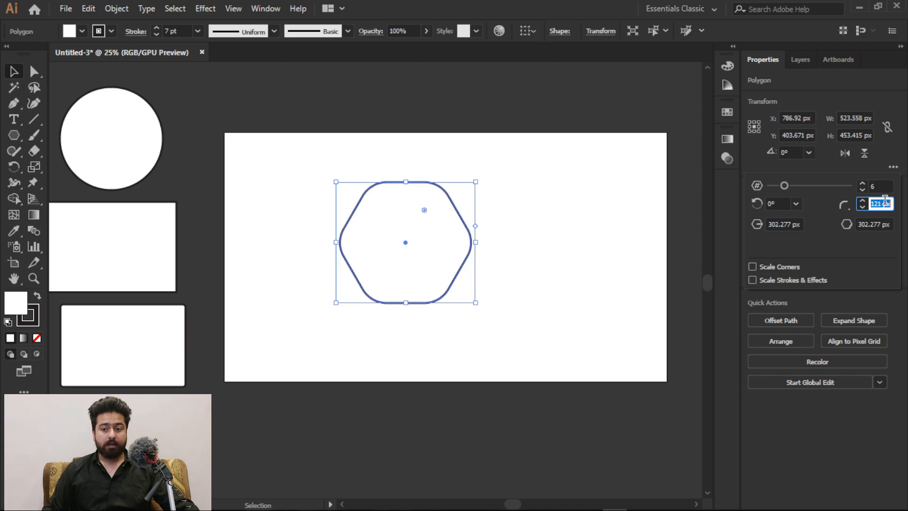
{"action": "key", "text": "Up"}
{"action": "key", "text": "Up"}
{"action": "key", "text": "Up"}
{"action": "key", "text": "Up"}
{"action": "key", "text": "Up"}
{"action": "key", "text": "Up"}
{"action": "key", "text": "Up"}
{"action": "key", "text": "Up"}
{"action": "key", "text": "Up"}
{"action": "key", "text": "Up"}
{"action": "key", "text": "Up"}
{"action": "key", "text": "Up"}
{"action": "key", "text": "Up"}
{"action": "key", "text": "Up"}
{"action": "key", "text": "Up"}
{"action": "key", "text": "Up"}
{"action": "key", "text": "Up"}
{"action": "key", "text": "Up"}
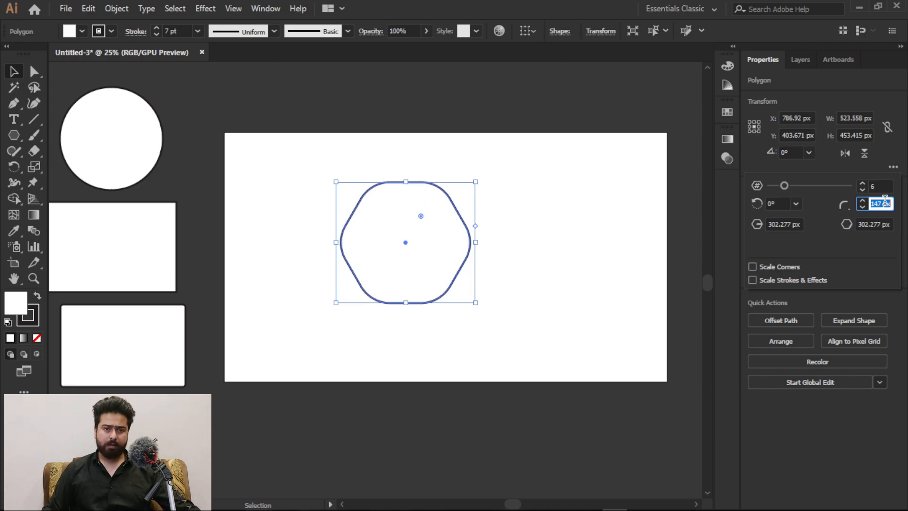
{"action": "key", "text": "Up"}
{"action": "key", "text": "Up"}
{"action": "key", "text": "Up"}
{"action": "key", "text": "Up"}
{"action": "key", "text": "Up"}
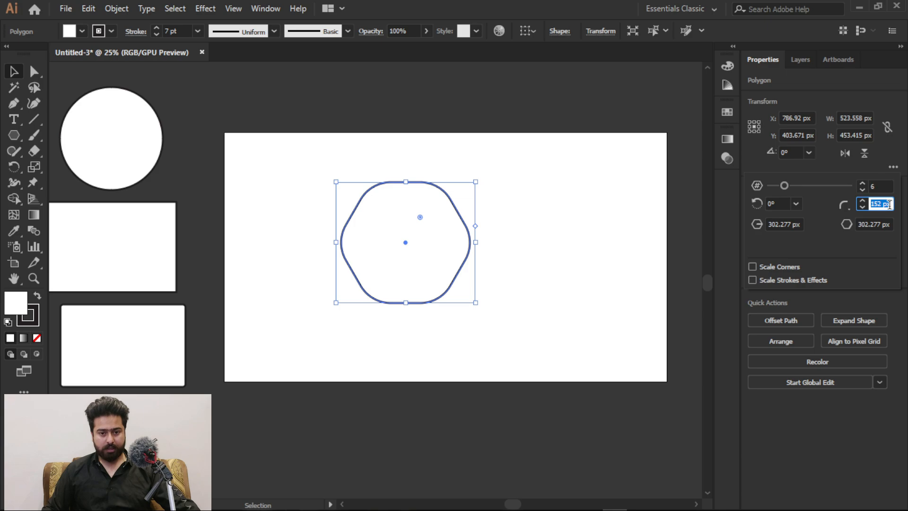
Reset the hexagon's corner radius to 0 px.
{"action": "type", "text": "0"}
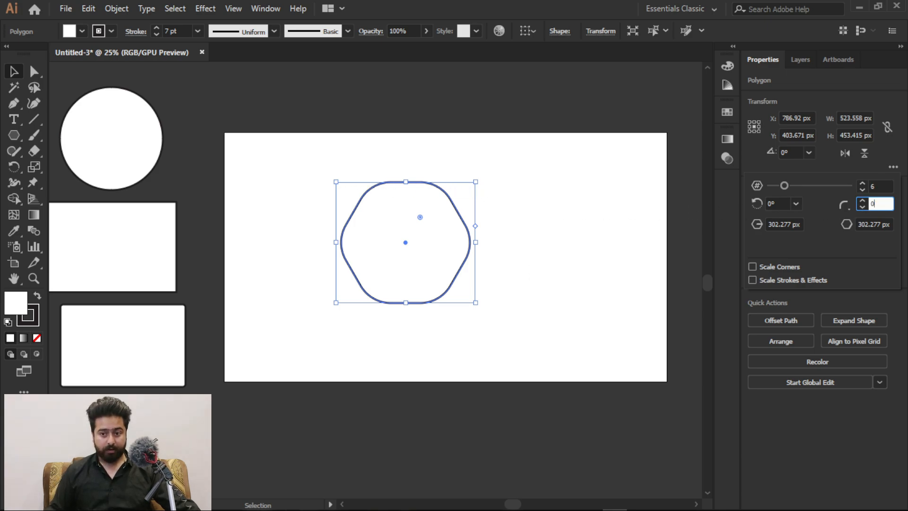
{"action": "key", "text": "Return"}
{"action": "scroll", "coordinate": [572, 262], "scroll_direction": "up", "scroll_amount": 1}
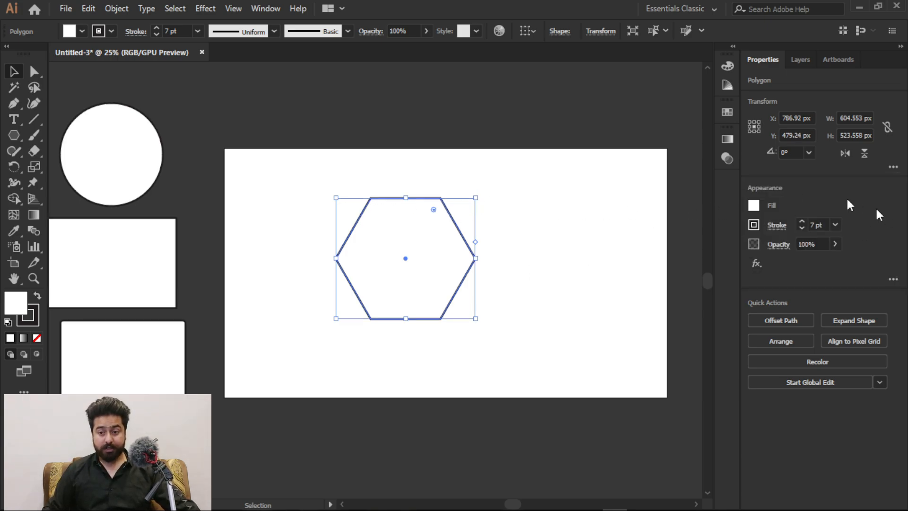
Try a polygon radius of 100 px on the hexagon and undo it.
{"action": "left_click", "coordinate": [893, 167]}
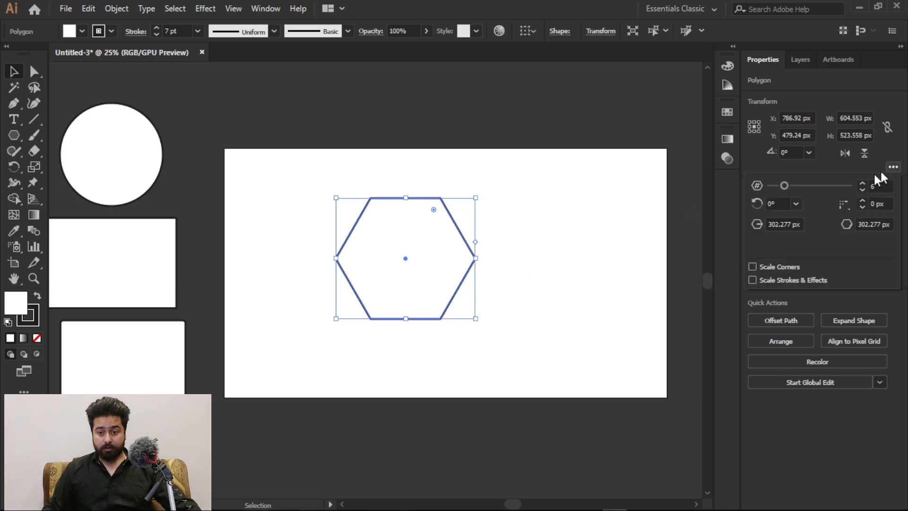
{"action": "left_click", "coordinate": [800, 224]}
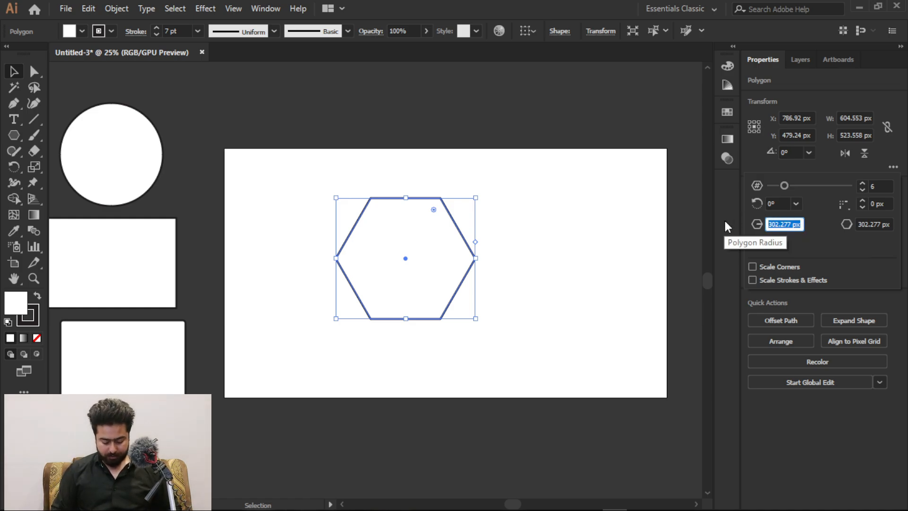
{"action": "key", "text": "BackSpace"}
{"action": "type", "text": "100"}
{"action": "key", "text": "Return"}
{"action": "key", "text": "ctrl+z"}
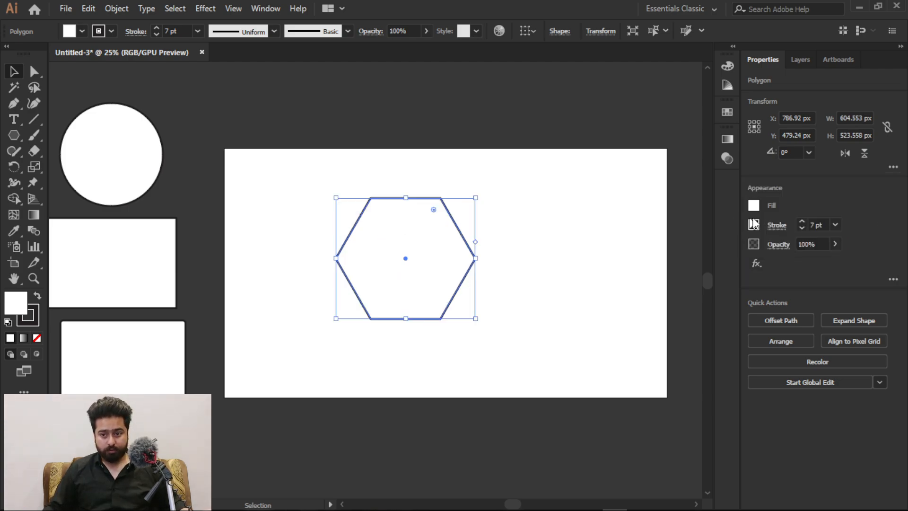
{"action": "left_click", "coordinate": [893, 167]}
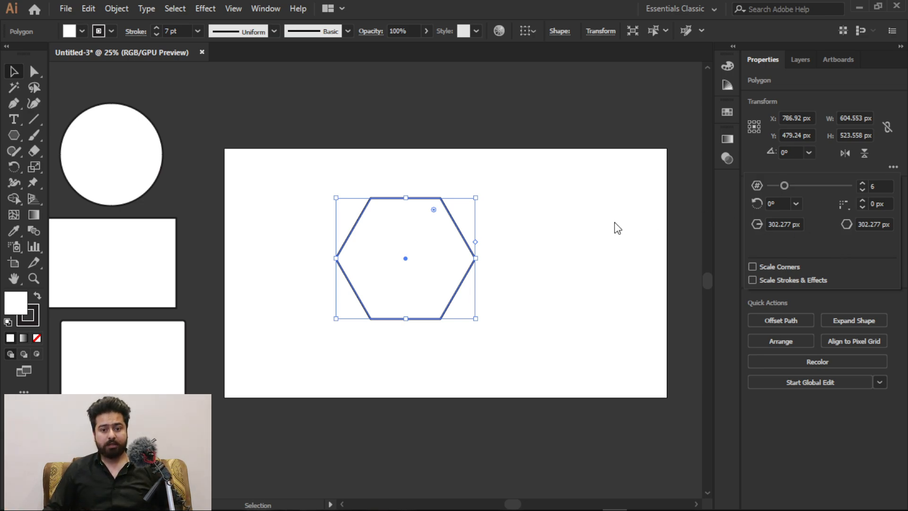
Move the hexagon off the artboard, below the two rectangles, and clear the selection.
{"action": "scroll", "coordinate": [549, 208], "scroll_direction": "down", "scroll_amount": 1}
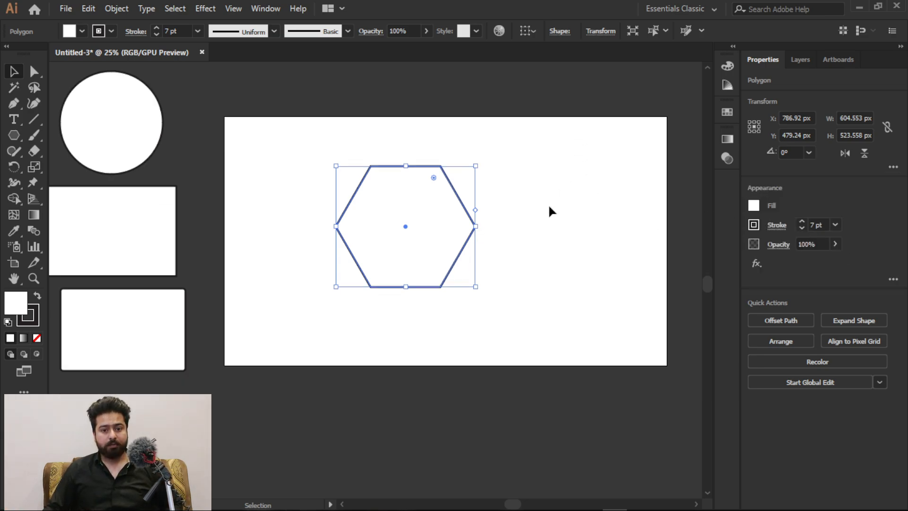
{"action": "scroll", "coordinate": [549, 209], "scroll_direction": "down", "scroll_amount": 3}
{"action": "scroll", "coordinate": [549, 206], "scroll_direction": "up", "scroll_amount": 2}
{"action": "left_click_drag", "start_coordinate": [475, 216], "coordinate": [246, 368]}
{"action": "key", "text": "ctrl+shift+a"}
Draw a five-pointed star about 685 px wide and 652 px tall on the artboard with the Star tool.
{"action": "left_click_drag", "start_coordinate": [14, 136], "coordinate": [73, 196]}
{"action": "left_click_drag", "start_coordinate": [437, 207], "coordinate": [472, 251]}
{"action": "key", "text": "Down"}
{"action": "key", "text": "Down"}
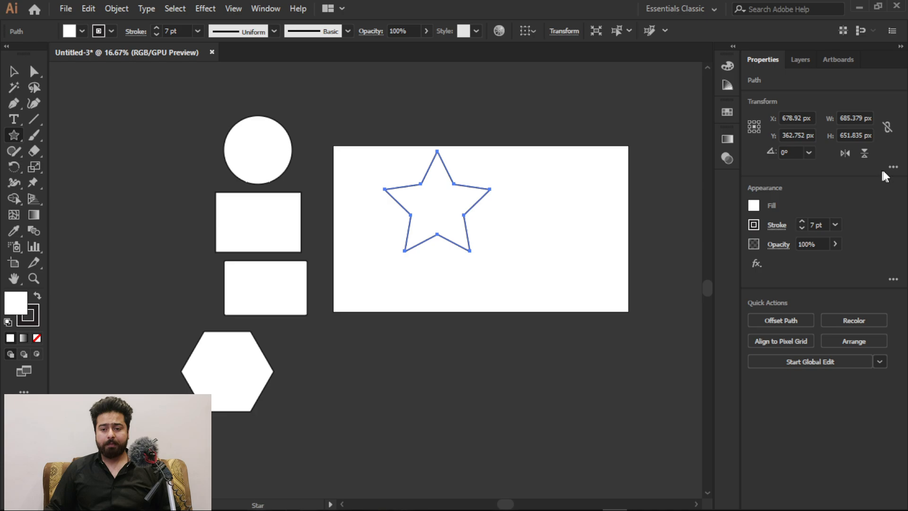
Examine the star's additional transform options, including shear, flip and the scaling options.
{"action": "left_click", "coordinate": [892, 168]}
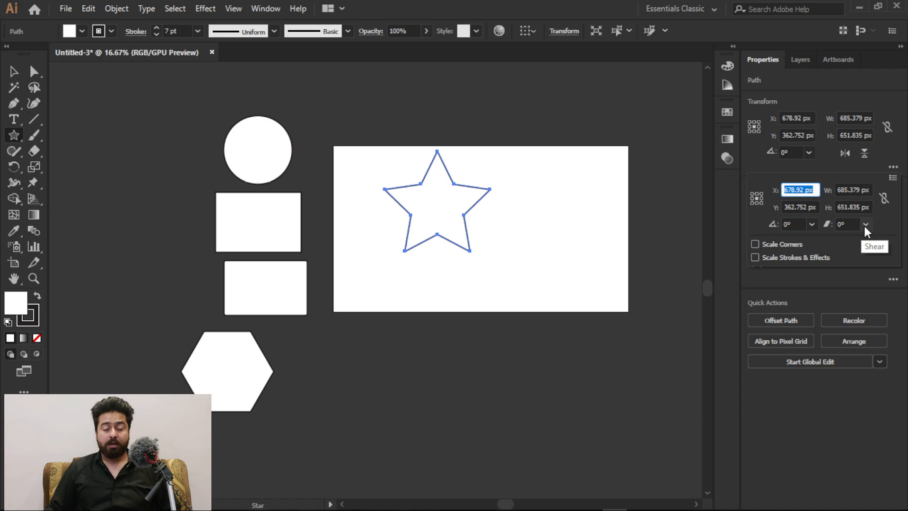
{"action": "left_click", "coordinate": [896, 183]}
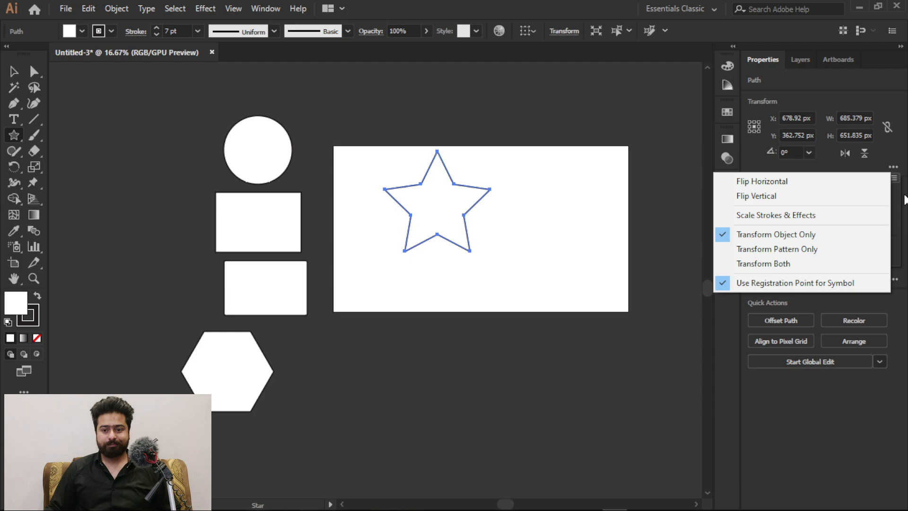
{"action": "left_click", "coordinate": [907, 199]}
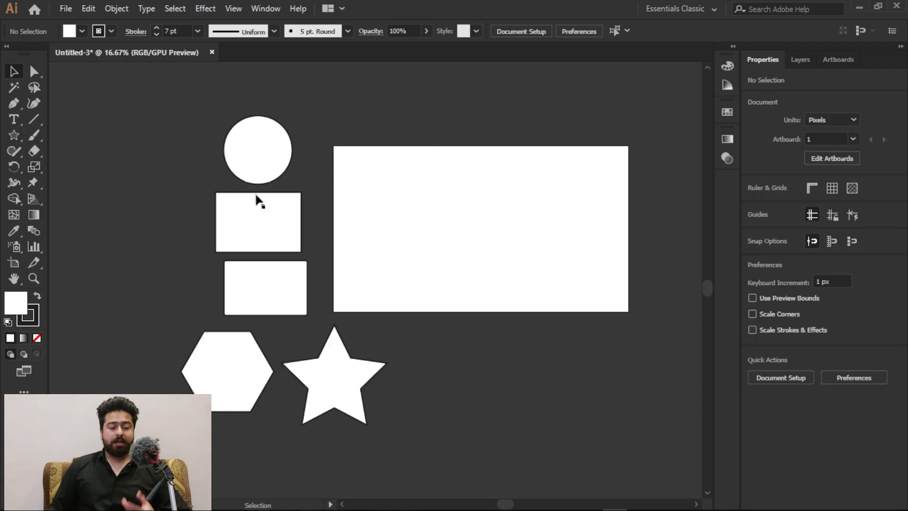
Move the upper rectangle and the hexagon onto the artboard, and open the hexagon's additional transform options.
{"action": "left_click_drag", "start_coordinate": [267, 219], "coordinate": [453, 221]}
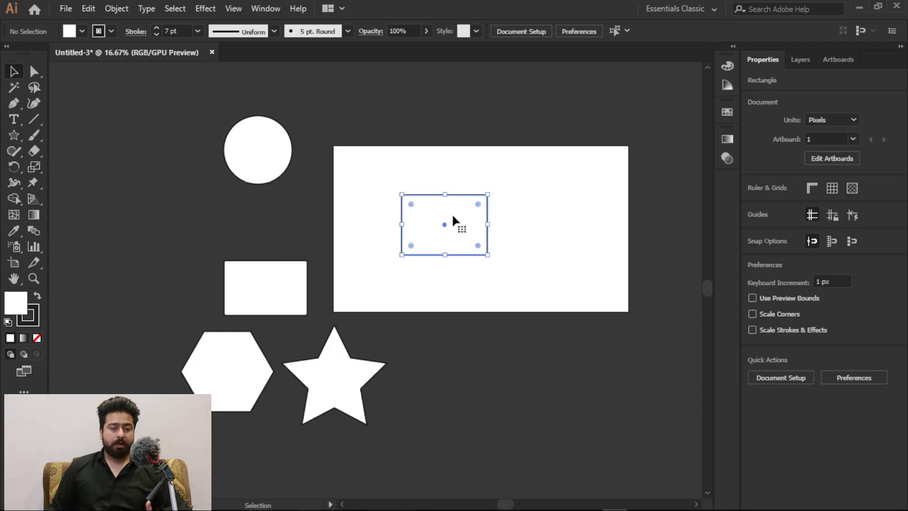
{"action": "left_click_drag", "start_coordinate": [245, 354], "coordinate": [606, 205]}
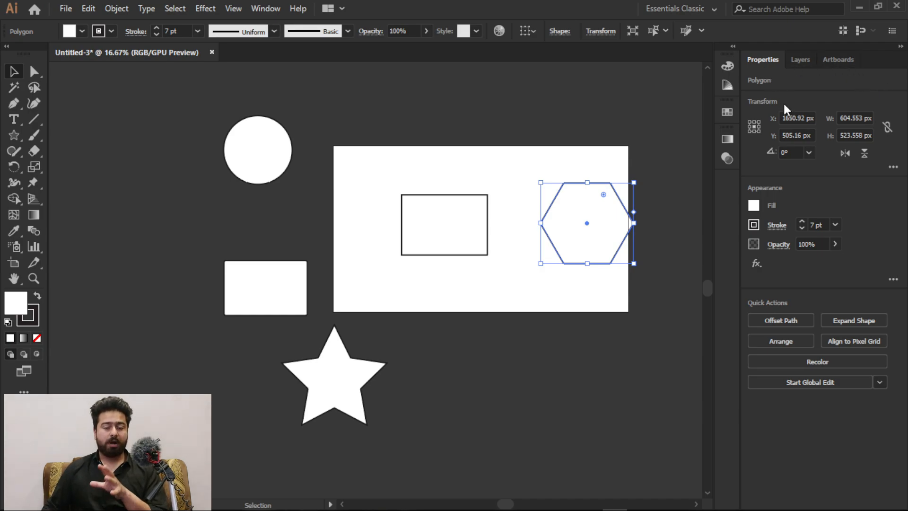
{"action": "left_click", "coordinate": [893, 167]}
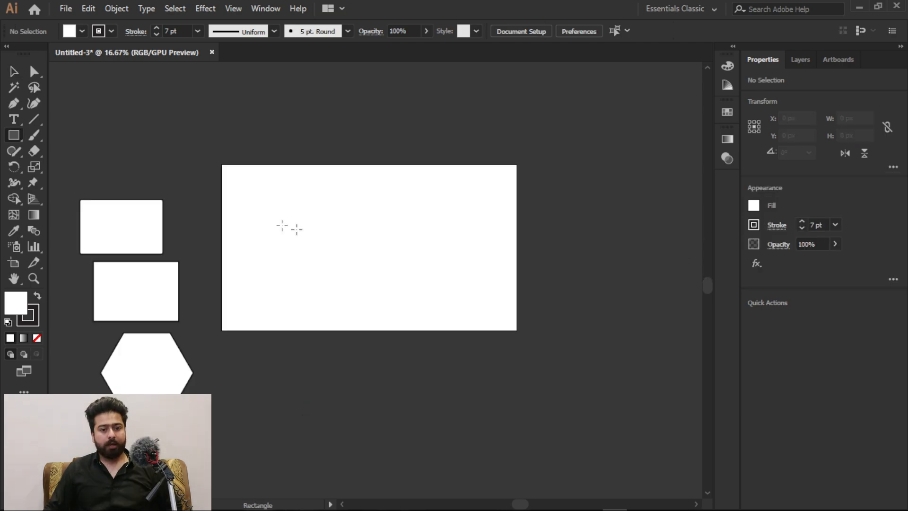
Draw a rectangle about 592 px wide and 246 px tall on the artboard and round all its corners fully.
{"action": "mouse_move", "coordinate": [281, 225]}
{"action": "left_mouse_down"}
{"action": "mouse_move", "coordinate": [421, 266]}
{"action": "mouse_move", "coordinate": [392, 269]}
{"action": "mouse_move", "coordinate": [385, 328]}
{"action": "mouse_move", "coordinate": [369, 262]}
{"action": "left_mouse_up"}
{"action": "scroll", "coordinate": [281, 233], "scroll_direction": "up", "scroll_amount": 2}
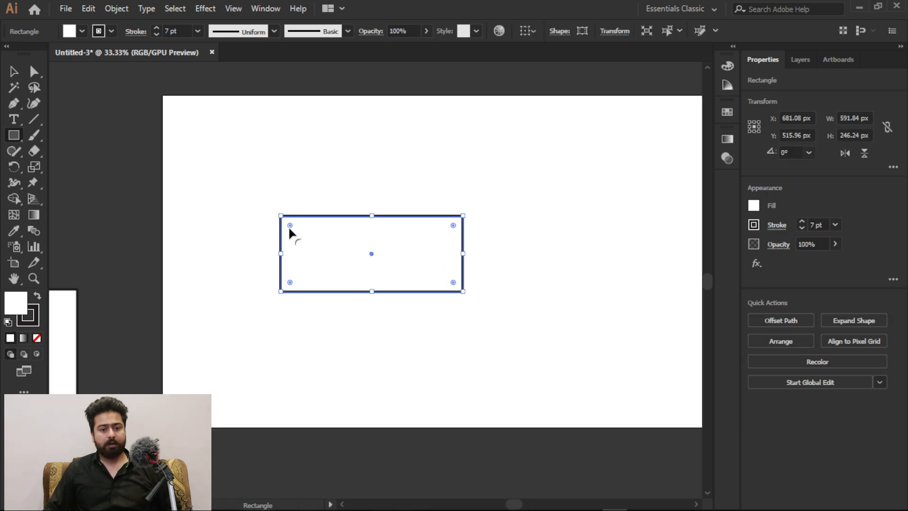
{"action": "left_click_drag", "start_coordinate": [290, 227], "coordinate": [379, 254]}
{"action": "left_click", "coordinate": [13, 71]}
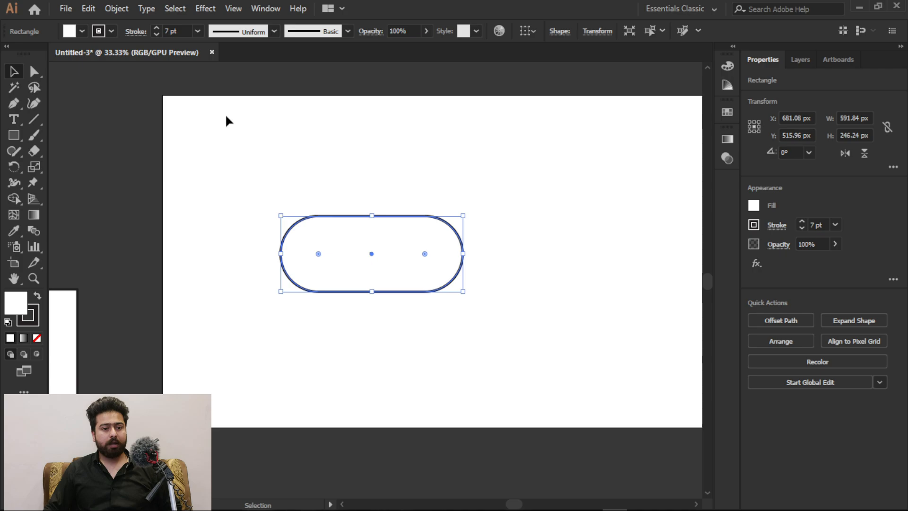
Enlarge the rounded rectangle from its lower-right corner to about twice its width and height.
{"action": "left_click", "coordinate": [224, 113]}
{"action": "scroll", "coordinate": [171, 194], "scroll_direction": "down", "scroll_amount": 1}
{"action": "scroll", "coordinate": [274, 203], "scroll_direction": "up", "scroll_amount": 2}
{"action": "left_click", "coordinate": [336, 217]}
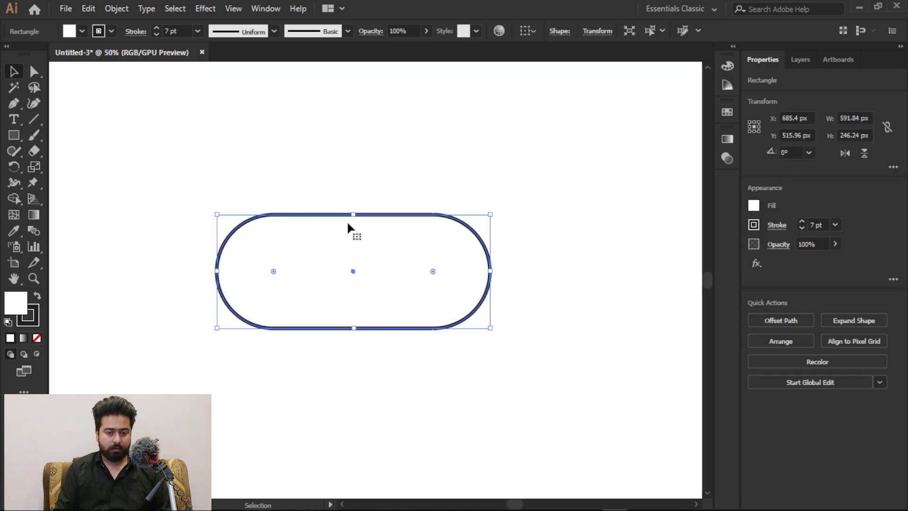
{"action": "scroll", "coordinate": [347, 221], "scroll_direction": "down", "scroll_amount": 1}
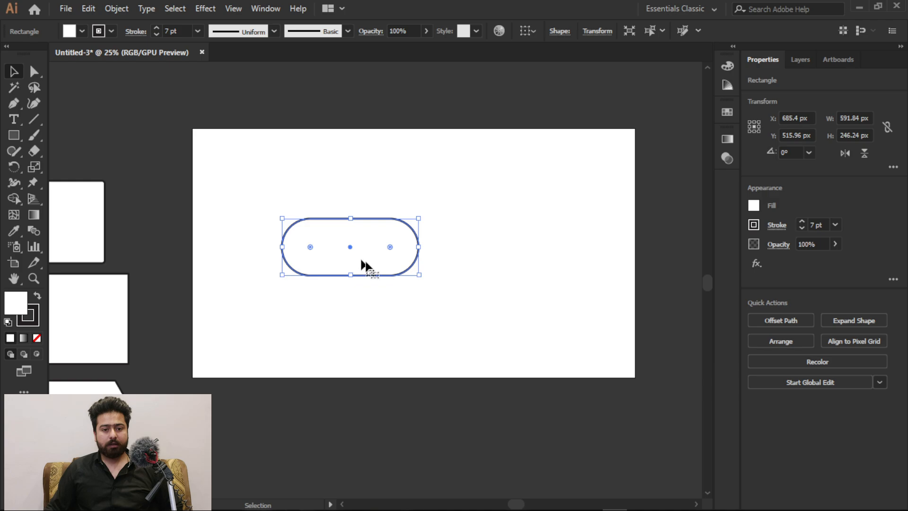
{"action": "left_click", "coordinate": [423, 276]}
{"action": "left_click_drag", "start_coordinate": [341, 205], "coordinate": [559, 340]}
{"action": "left_click", "coordinate": [603, 334]}
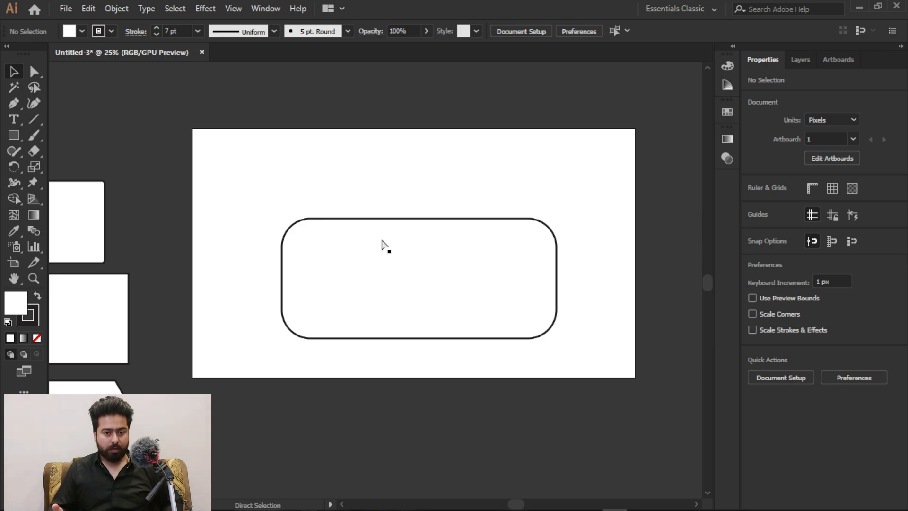
Undo the resize, scale the rounded rectangle up again to about double its size, and deselect it.
{"action": "key", "text": "ctrl+z"}
{"action": "left_click_drag", "start_coordinate": [419, 275], "coordinate": [563, 342]}
{"action": "left_click", "coordinate": [574, 369]}
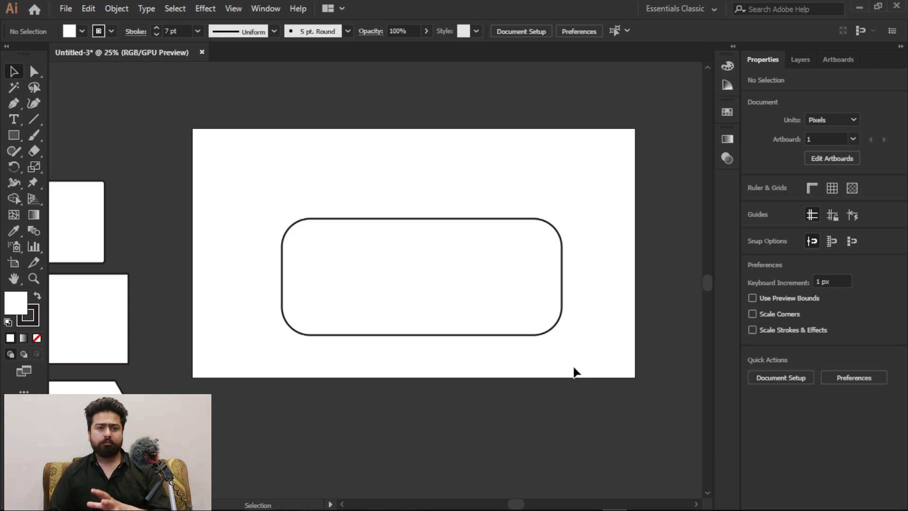
Undo the last enlargement of the rounded rectangle and turn on Scale Corners in its additional transform options.
{"action": "key", "text": "ctrl+z"}
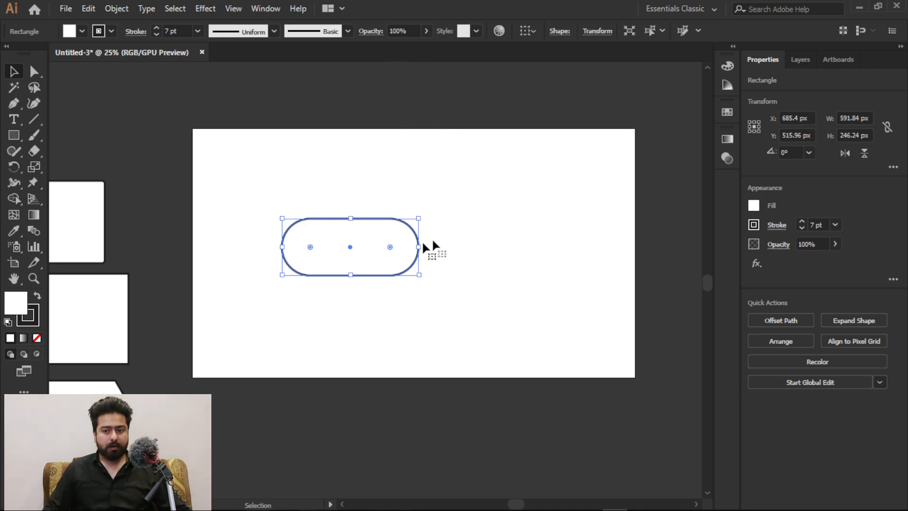
{"action": "left_click", "coordinate": [893, 167]}
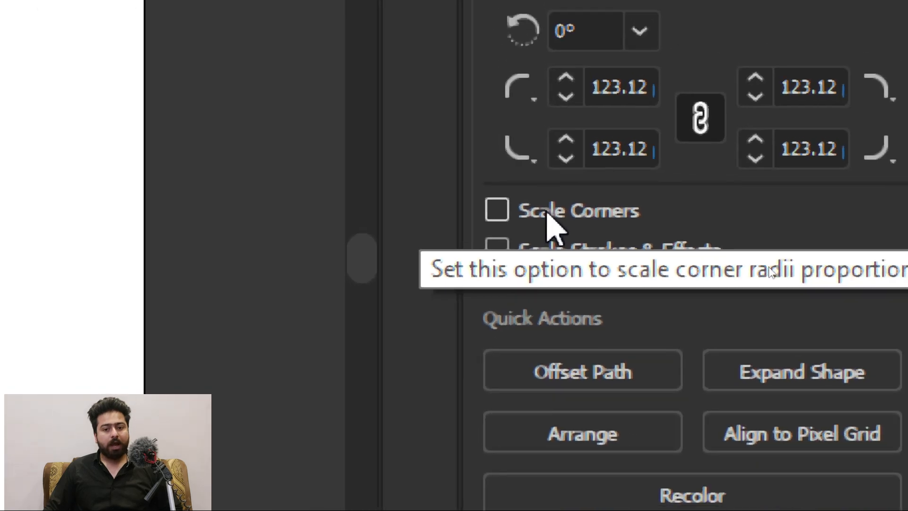
{"action": "left_click", "coordinate": [525, 215]}
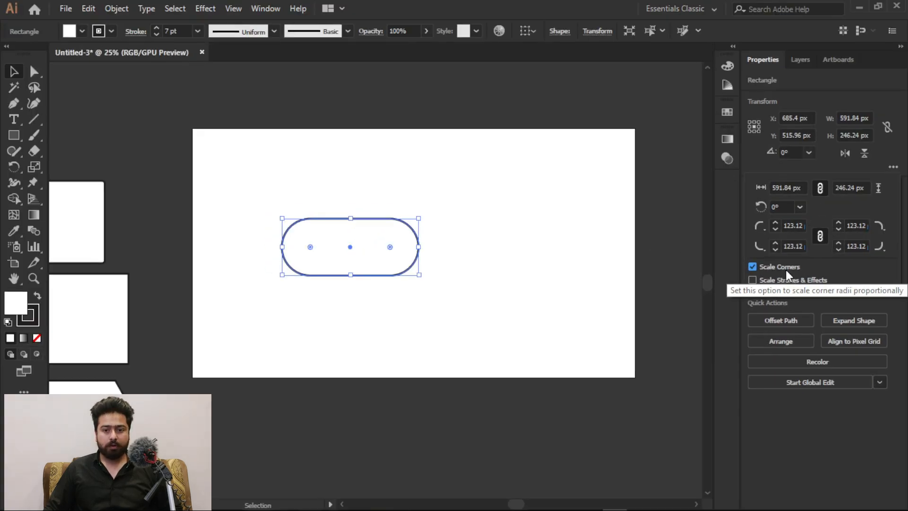
{"action": "left_click", "coordinate": [161, 173]}
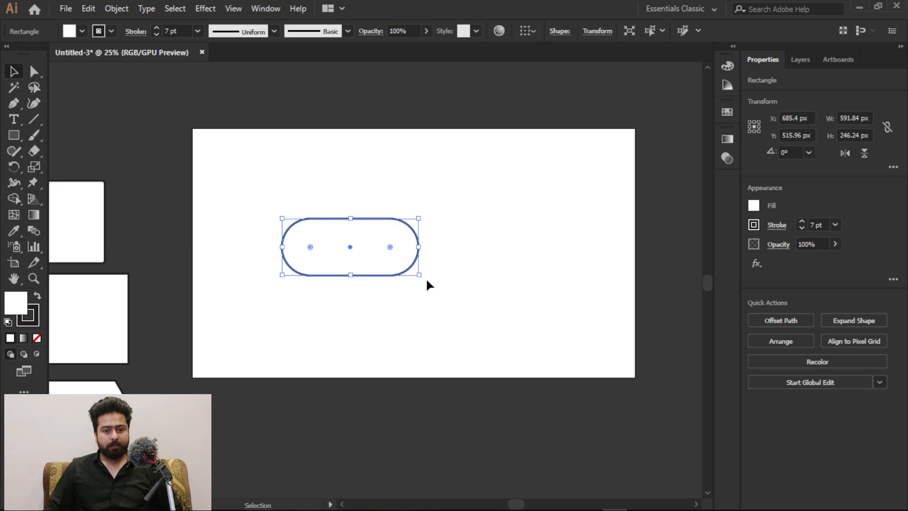
Try enlarging the rounded rectangle proportionally to just over twice its size, deselect it, and undo the resize.
{"action": "left_click_drag", "start_coordinate": [419, 279], "coordinate": [587, 346]}
{"action": "left_click", "coordinate": [604, 331]}
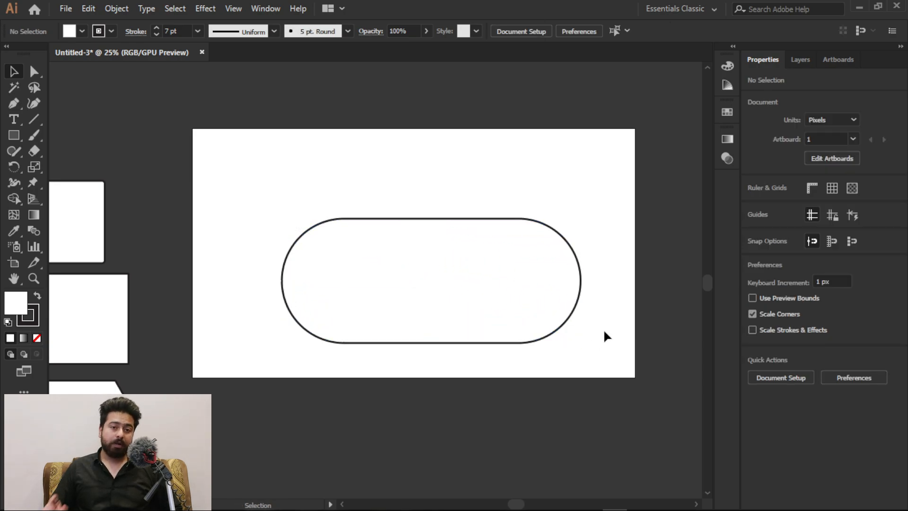
{"action": "key", "text": "ctrl+z"}
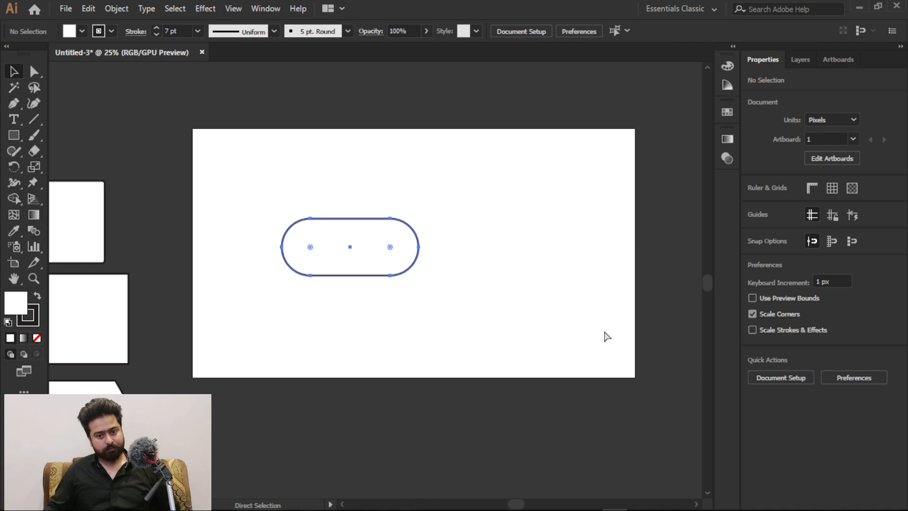
Scale the rounded rectangle proportionally to about 1215 by 506 px, move it toward the artboard's upper left, and deselect it.
{"action": "left_click_drag", "start_coordinate": [419, 275], "coordinate": [561, 356]}
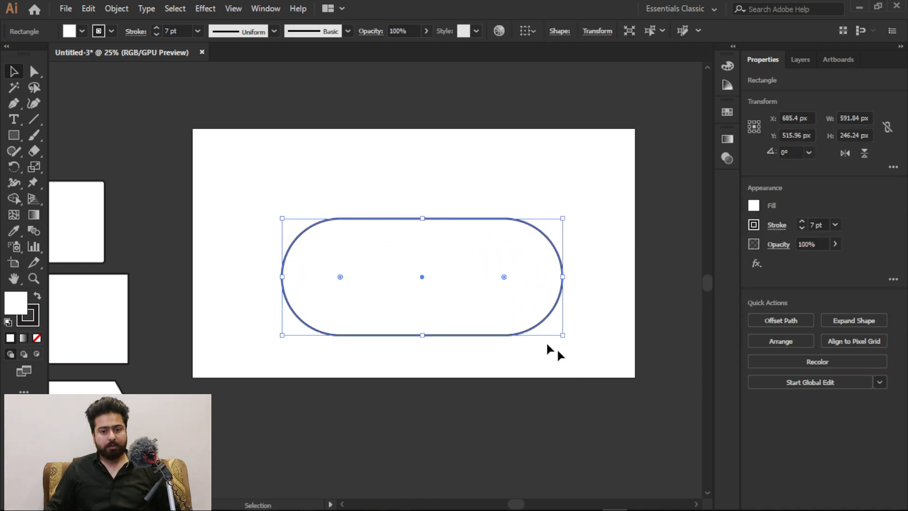
{"action": "left_click_drag", "start_coordinate": [387, 234], "coordinate": [324, 175]}
{"action": "left_click_drag", "start_coordinate": [493, 270], "coordinate": [583, 309]}
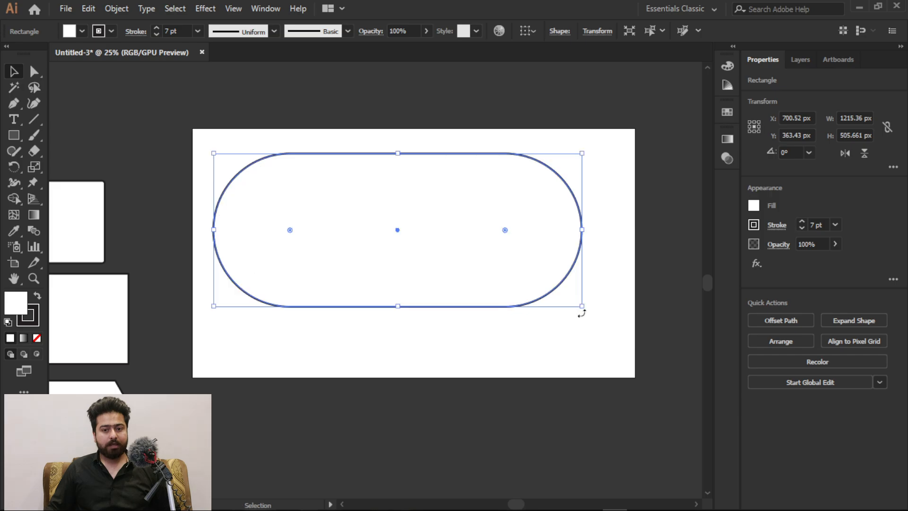
{"action": "left_click", "coordinate": [594, 326]}
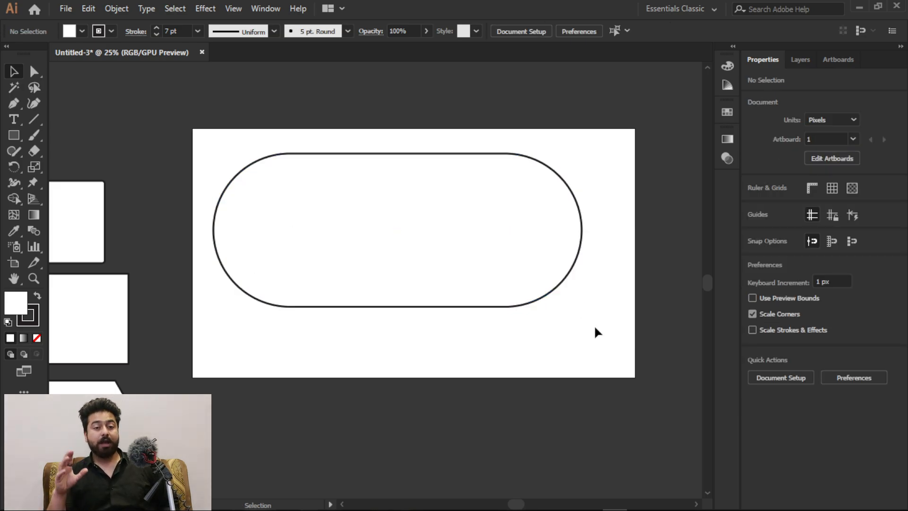
Select all the shapes on and beside the artboard together, and clear the selection.
{"action": "scroll", "coordinate": [594, 325], "scroll_direction": "down", "scroll_amount": 2}
{"action": "key", "text": "ctrl+z"}
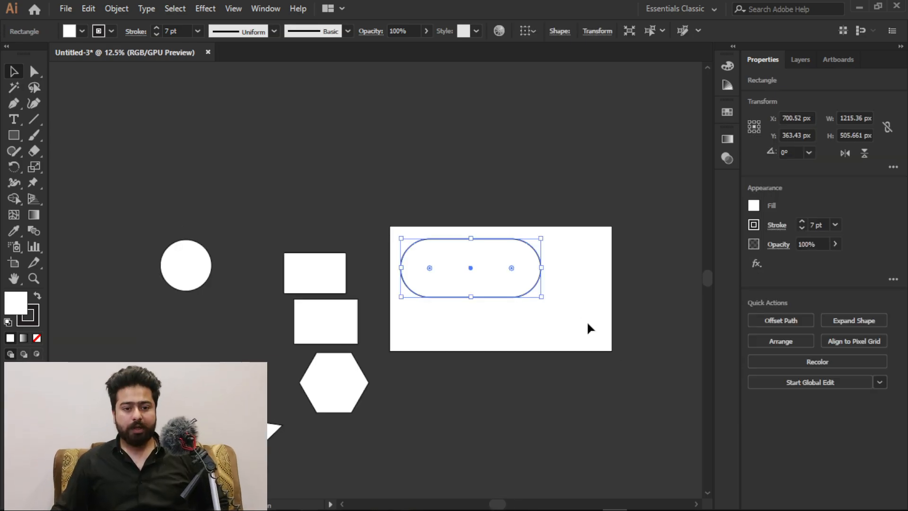
{"action": "left_click_drag", "start_coordinate": [153, 188], "coordinate": [587, 489]}
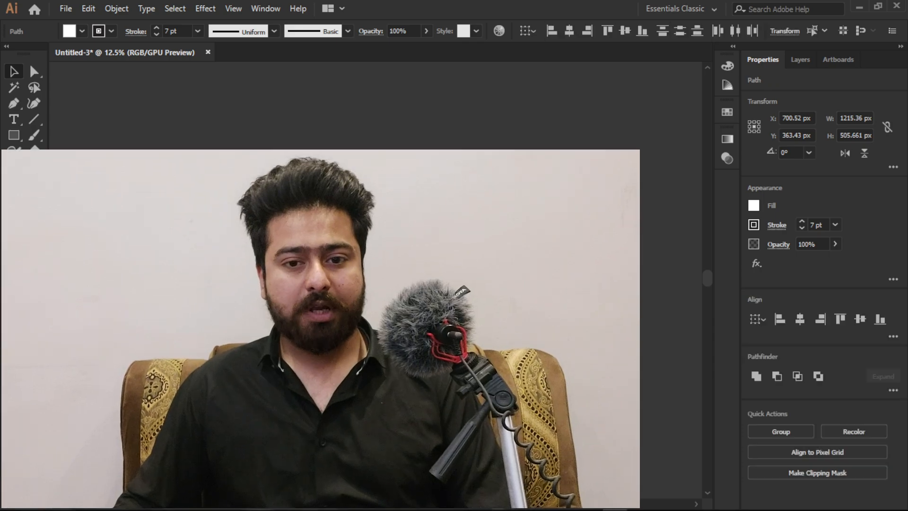
{"action": "key", "text": "ctrl+shift+a"}
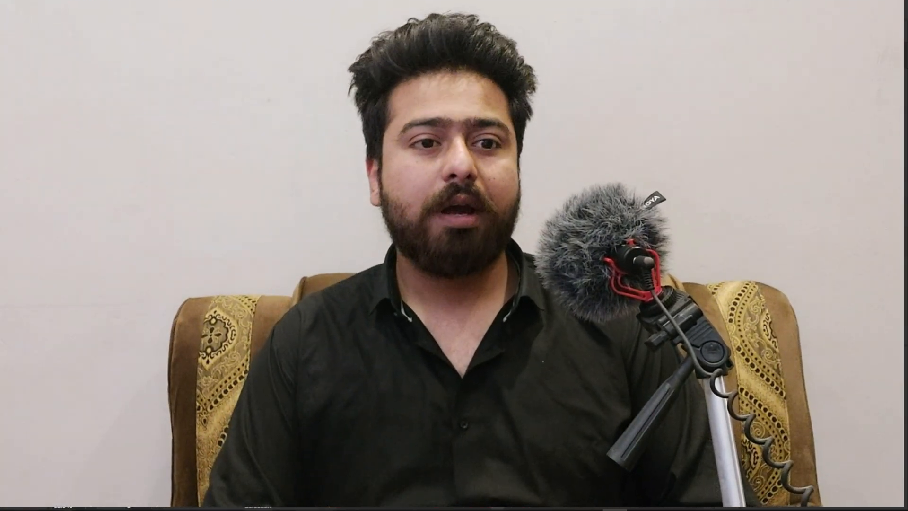